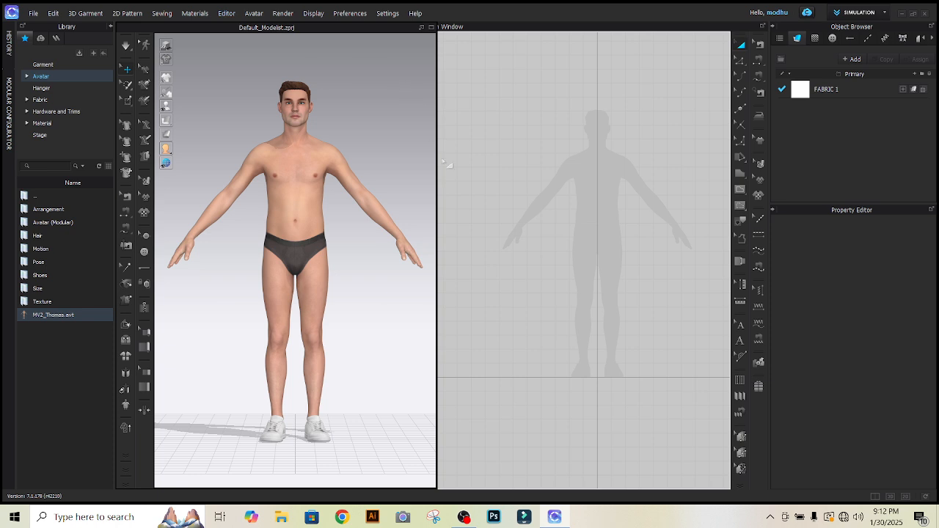
pyautogui.scroll(5, 601, 169)
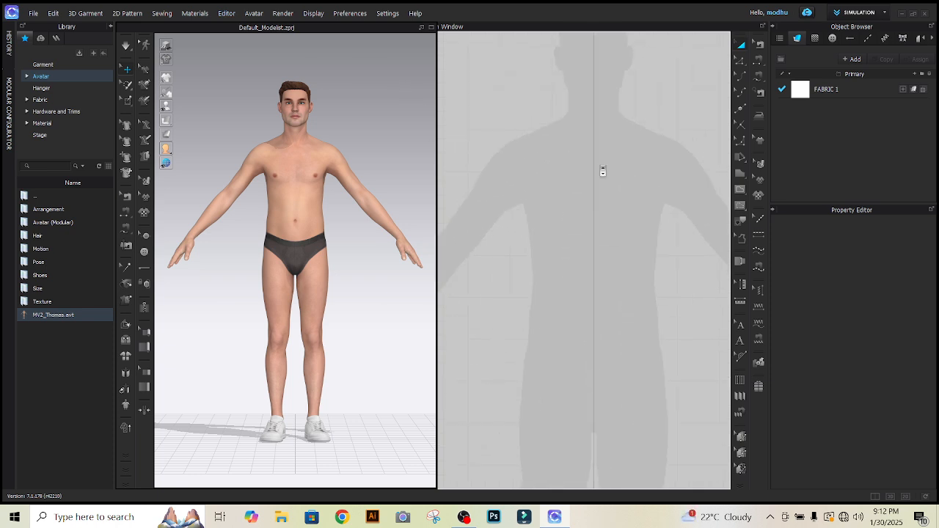
pyautogui.scroll(-5, 591, 189)
pyautogui.scroll(3, 587, 220)
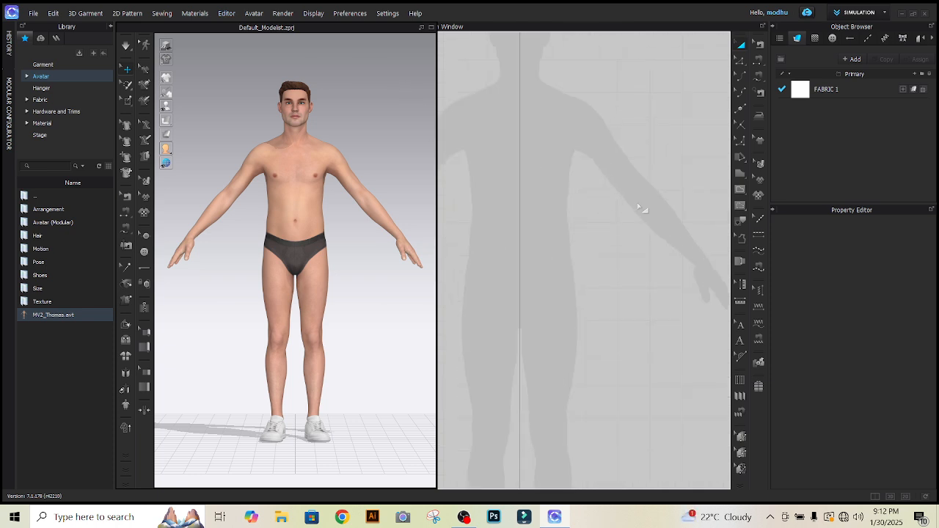
pyautogui.scroll(-2, 644, 210)
pyautogui.scroll(3, 547, 150)
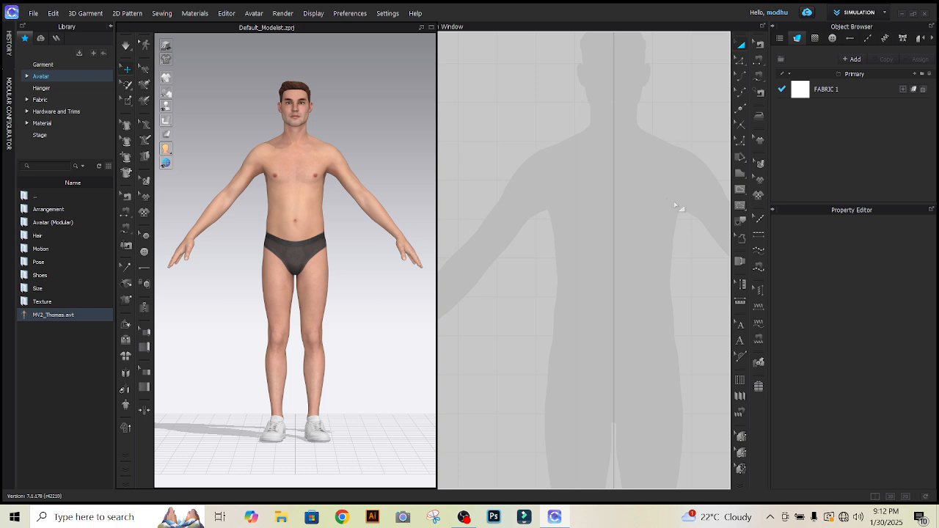
pyautogui.scroll(-4, 675, 207)
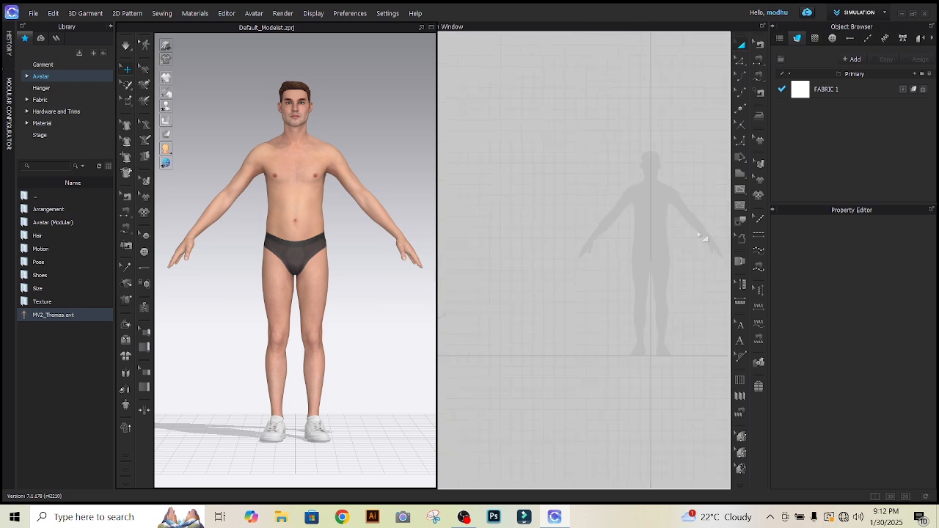
pyautogui.scroll(4, 701, 235)
pyautogui.scroll(-3, 678, 160)
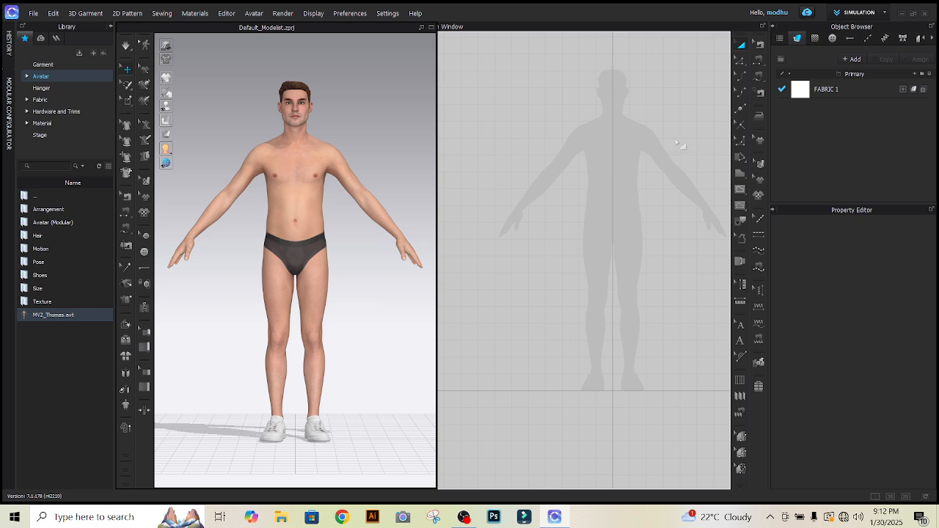
# Draw a tall rectangular pattern piece from the avatar silhouette's centre line over half the torso, about 170 cm around its outline.
pyautogui.scroll(3, 671, 136)
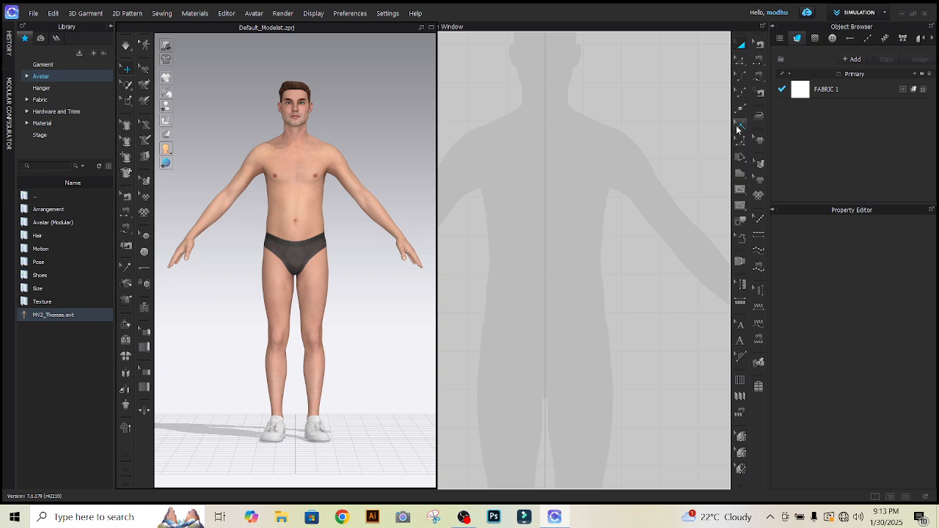
pyautogui.click(742, 177)
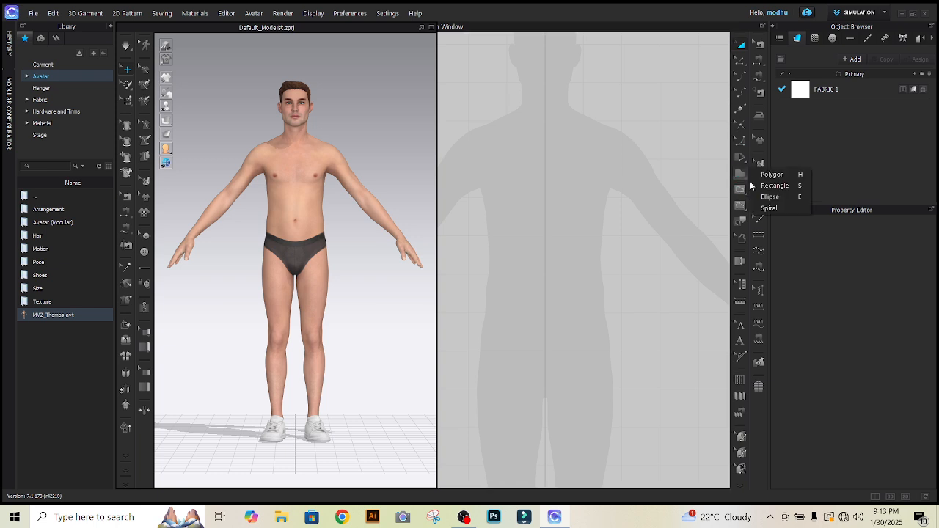
pyautogui.click(774, 186)
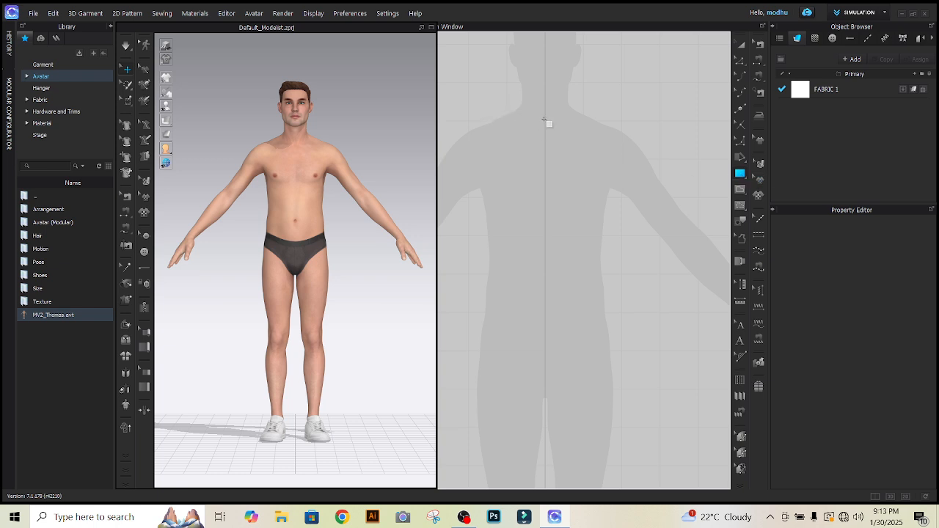
pyautogui.moveTo(544, 117); pyautogui.dragTo(633, 355)
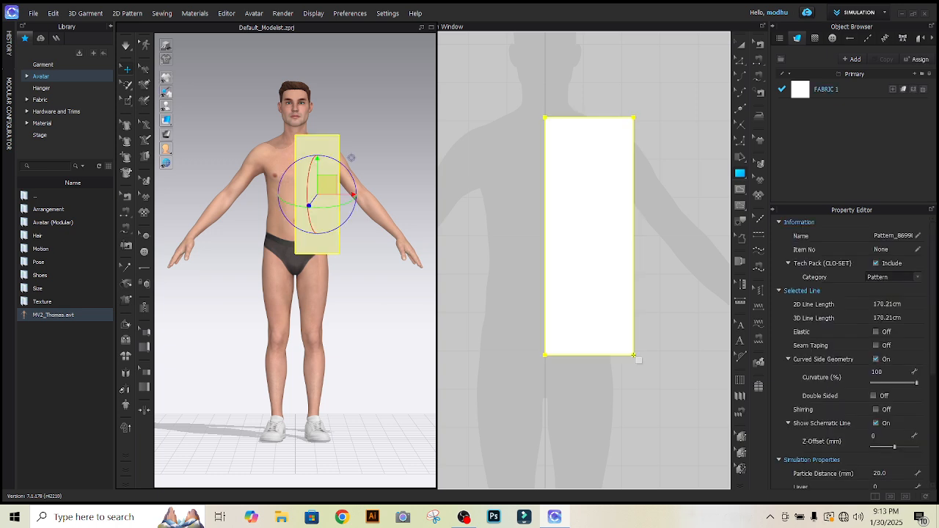
pyautogui.click(741, 44)
pyautogui.click(606, 104)
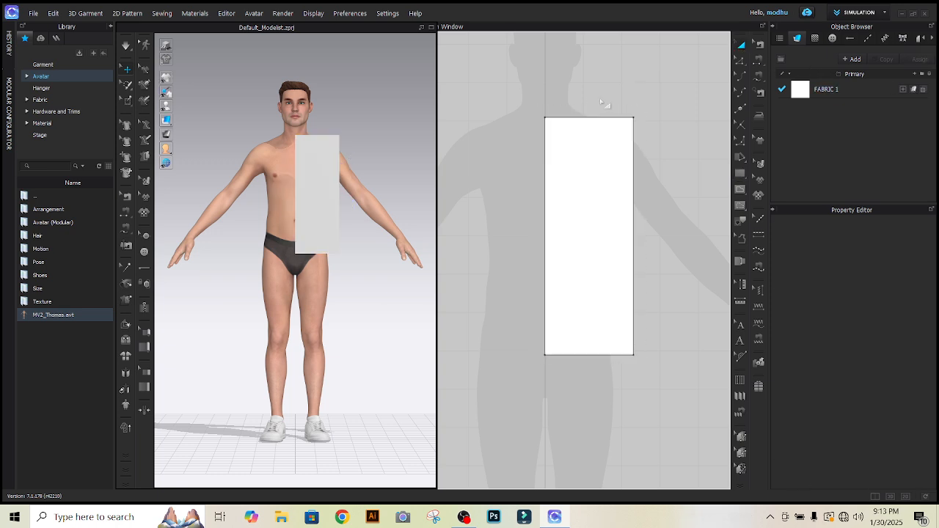
# Stretch the rectangular pattern piece slightly upward from its top edge.
pyautogui.scroll(-4, 593, 121)
pyautogui.scroll(5, 592, 118)
pyautogui.scroll(-3, 602, 105)
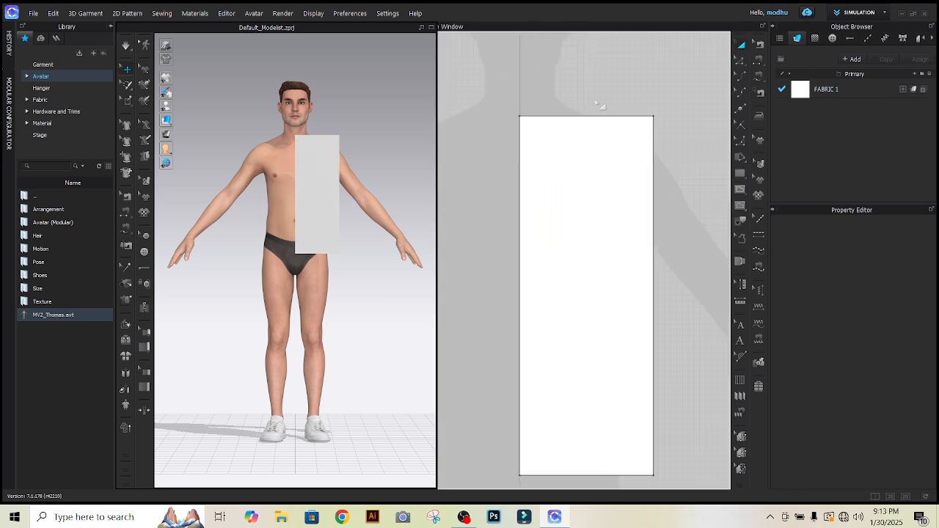
pyautogui.scroll(2, 630, 104)
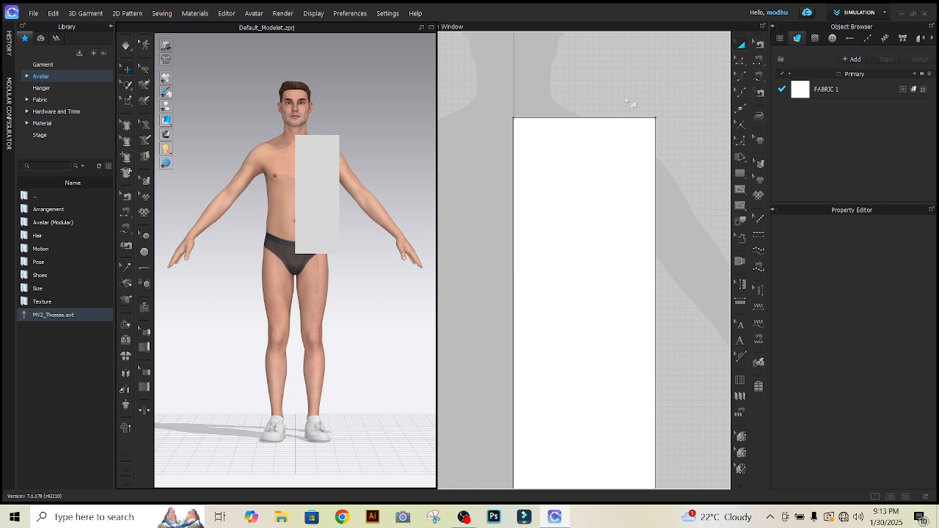
pyautogui.click(555, 179)
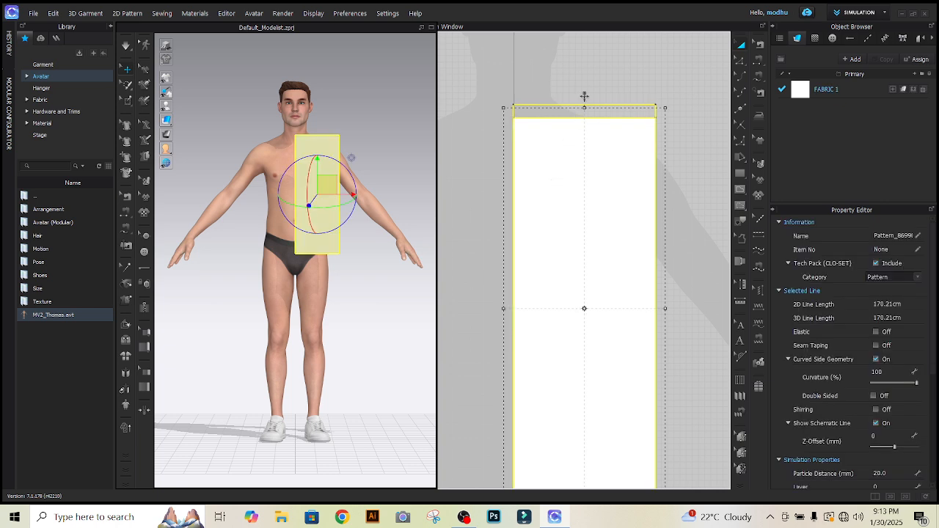
pyautogui.click(585, 101)
pyautogui.scroll(2, 586, 102)
pyautogui.scroll(-3, 585, 102)
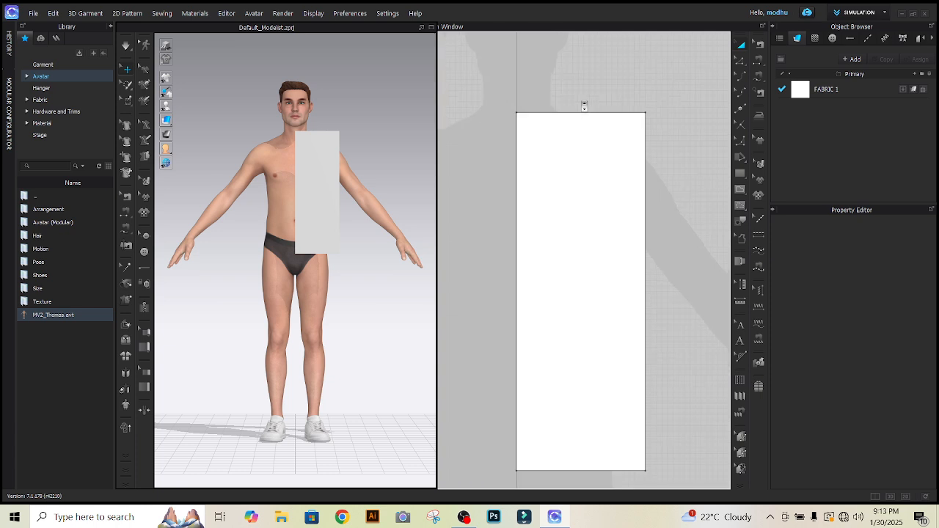
pyautogui.scroll(3, 535, 88)
pyautogui.scroll(-2, 558, 118)
pyautogui.scroll(-2, 561, 121)
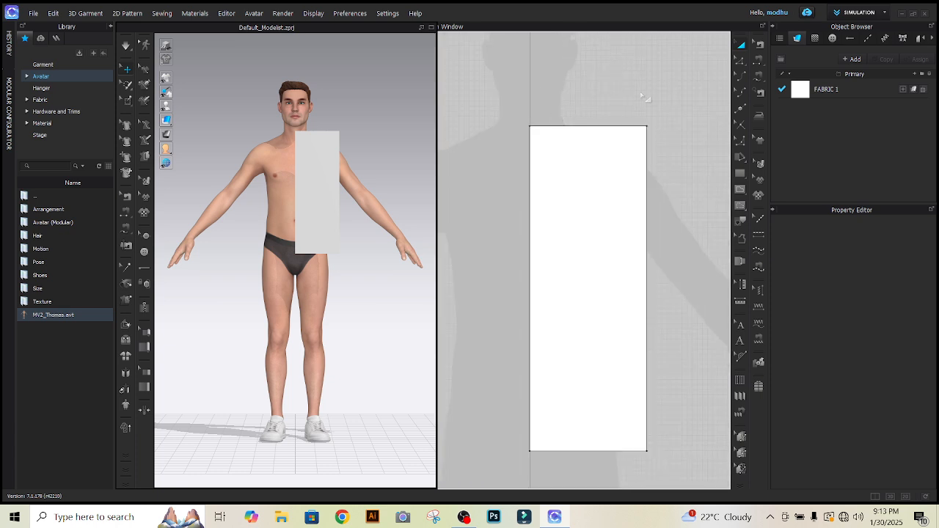
# Delete the rectangular pattern piece.
pyautogui.scroll(1, 645, 100)
pyautogui.scroll(2, 541, 121)
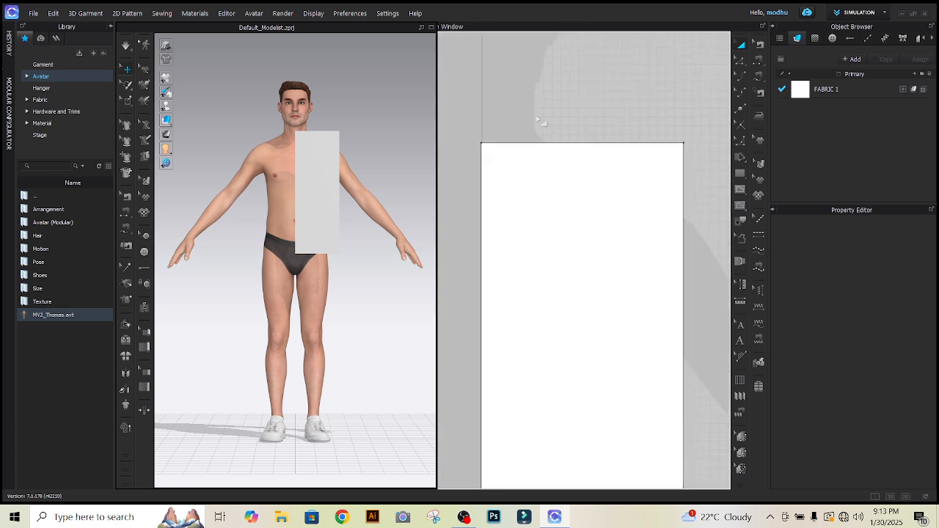
pyautogui.click(531, 157)
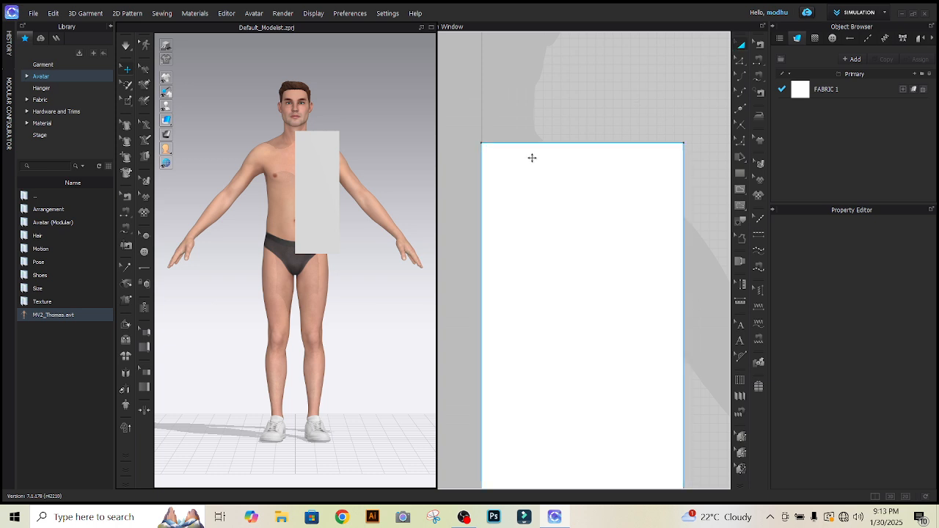
pyautogui.scroll(-3, 526, 151)
pyautogui.scroll(1, 526, 150)
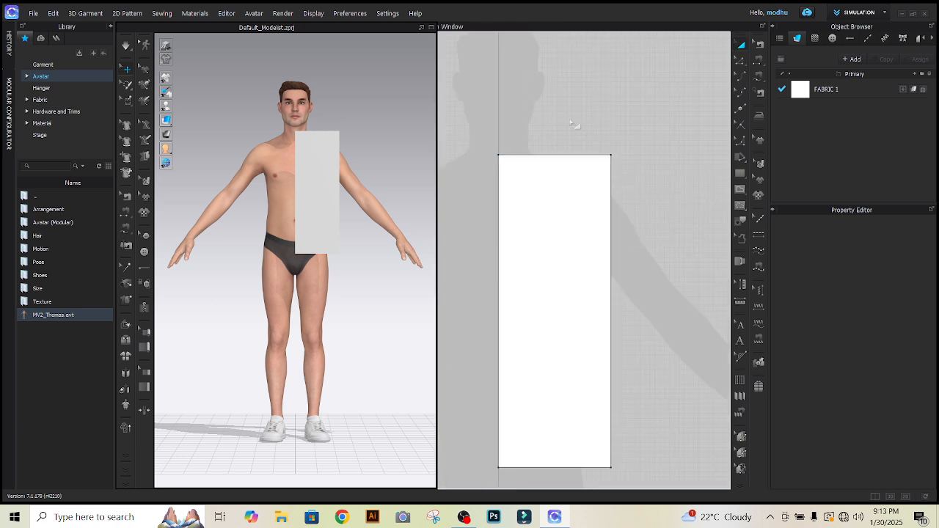
pyautogui.click(541, 227)
pyautogui.press('Delete')
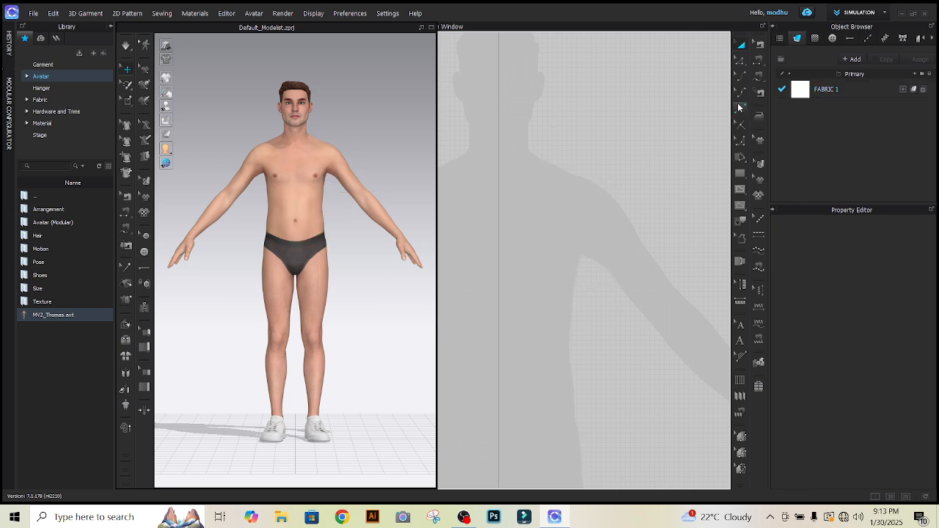
# Start a half-bodice polygon at the centre line with a curved neckline about 7.6 cm, a shoulder about 11.4 cm and a curved armhole about 22.6 cm.
pyautogui.click(740, 173)
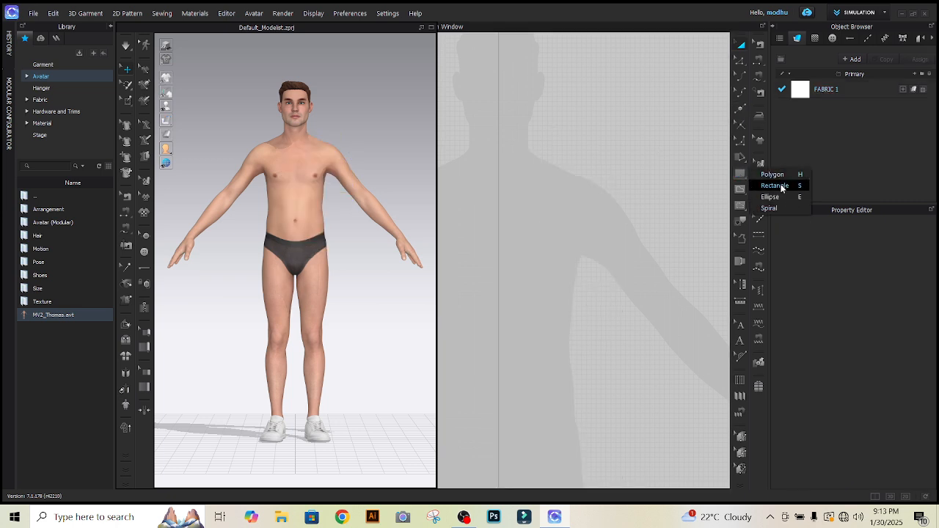
pyautogui.click(778, 186)
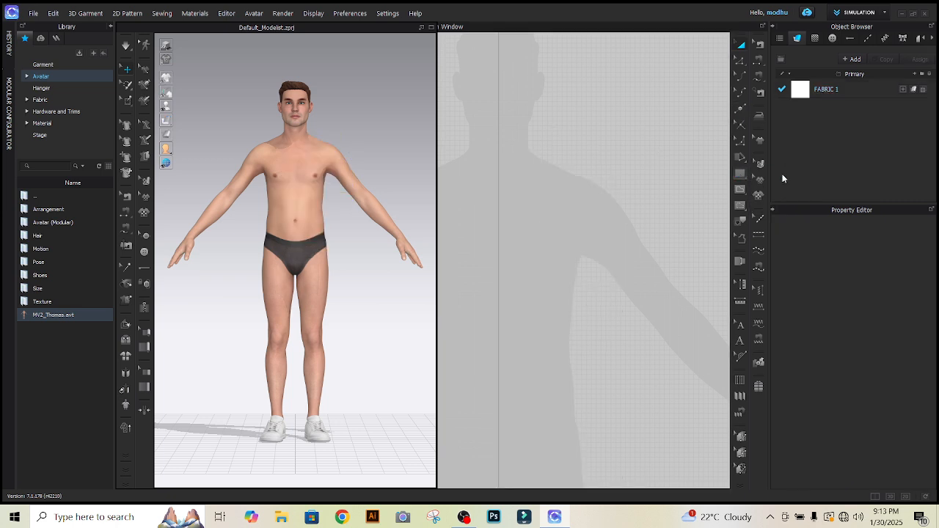
pyautogui.click(499, 169)
pyautogui.moveTo(531, 153)
pyautogui.mouseDown()
pyautogui.moveTo(543, 137)
pyautogui.moveTo(535, 151)
pyautogui.mouseUp()
pyautogui.click(580, 176)
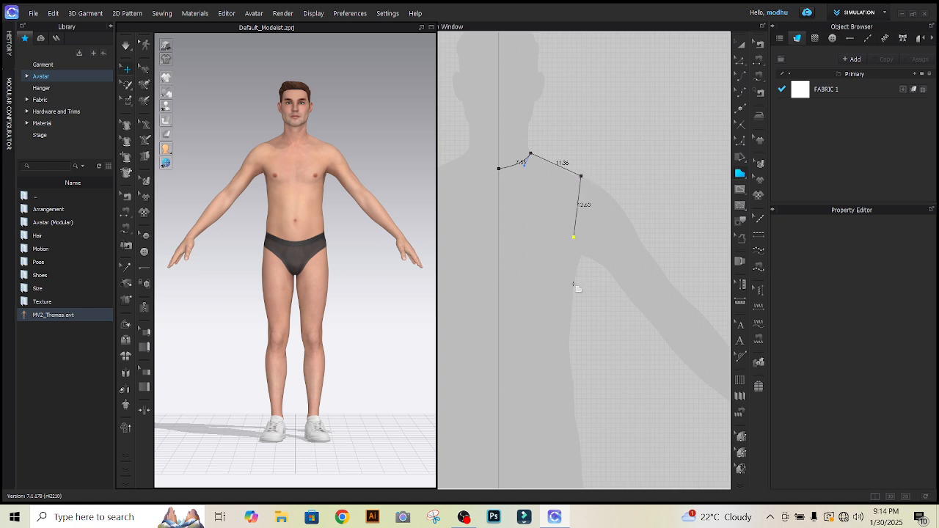
pyautogui.moveTo(581, 270)
pyautogui.mouseDown()
pyautogui.moveTo(595, 306)
pyautogui.moveTo(631, 276)
pyautogui.moveTo(581, 274)
pyautogui.mouseUp()
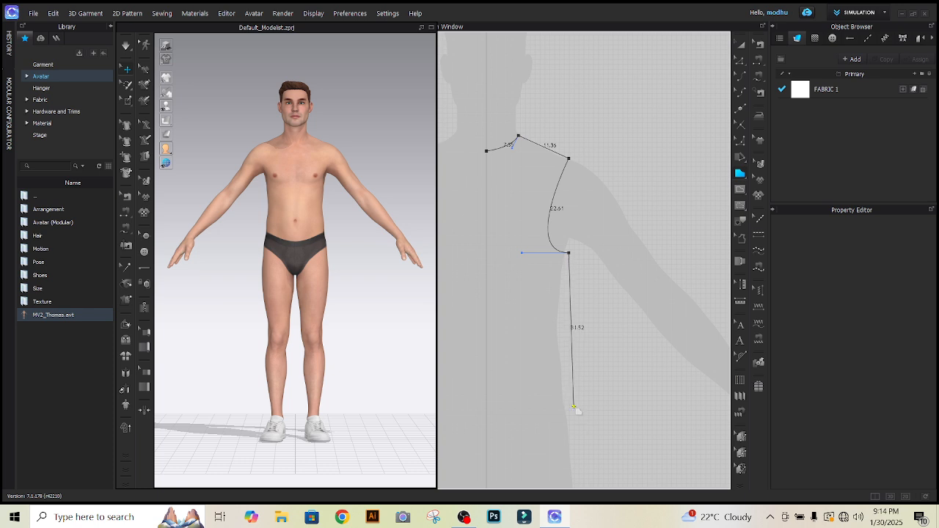
# Close the half-bodice outline with a slightly curved side seam about 31.6 cm, a level hem about 17.6 cm and a centre edge about 52.4 cm.
pyautogui.moveTo(573, 406); pyautogui.dragTo(582, 462)
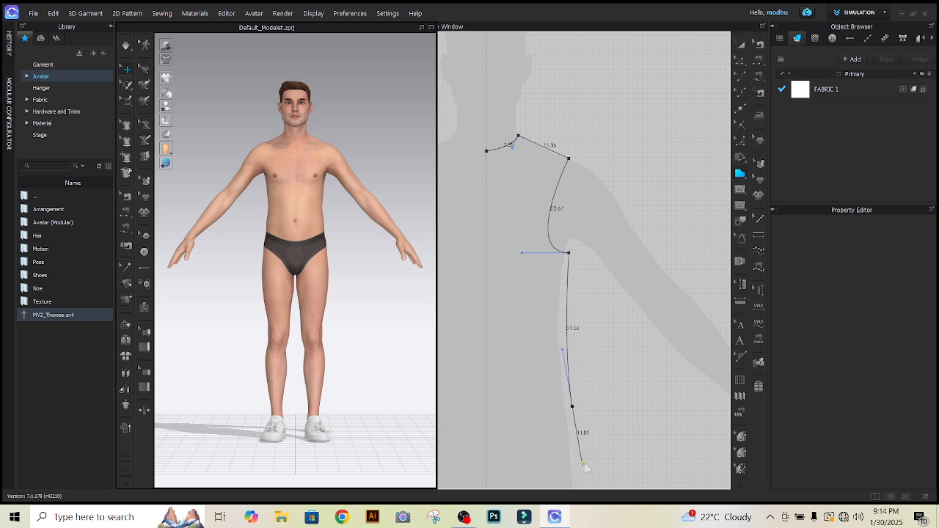
pyautogui.click(573, 406)
pyautogui.click(486, 407)
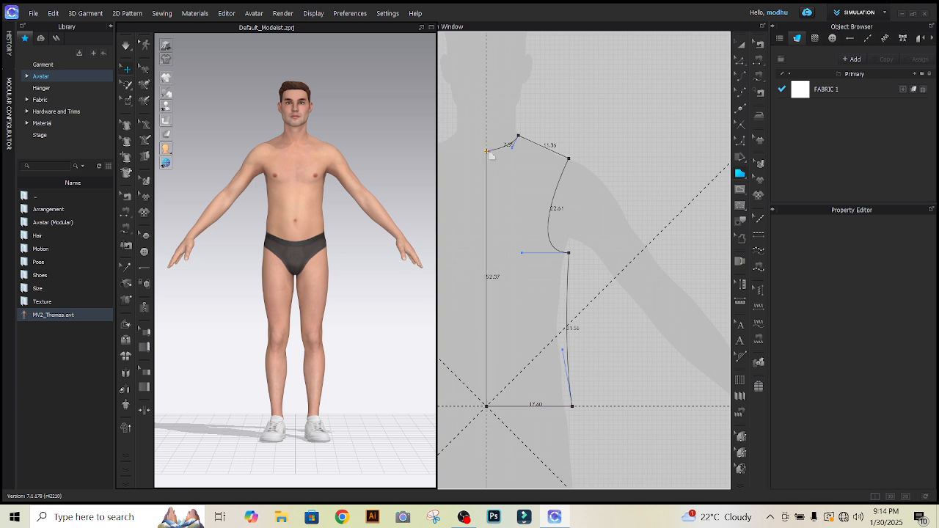
pyautogui.click(487, 151)
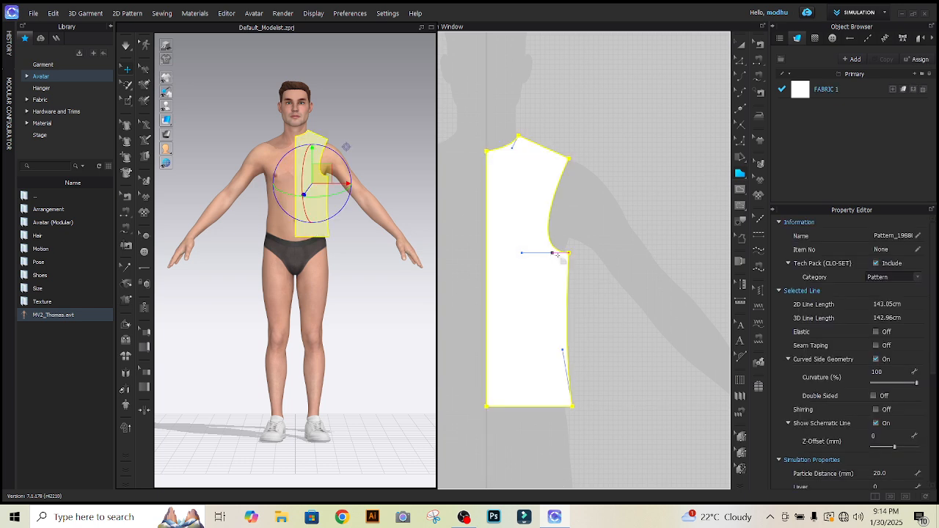
pyautogui.click(741, 45)
pyautogui.click(629, 189)
# Reshape the armhole curve at its underarm point into a rounder curve about 22.4 cm long.
pyautogui.scroll(3, 554, 216)
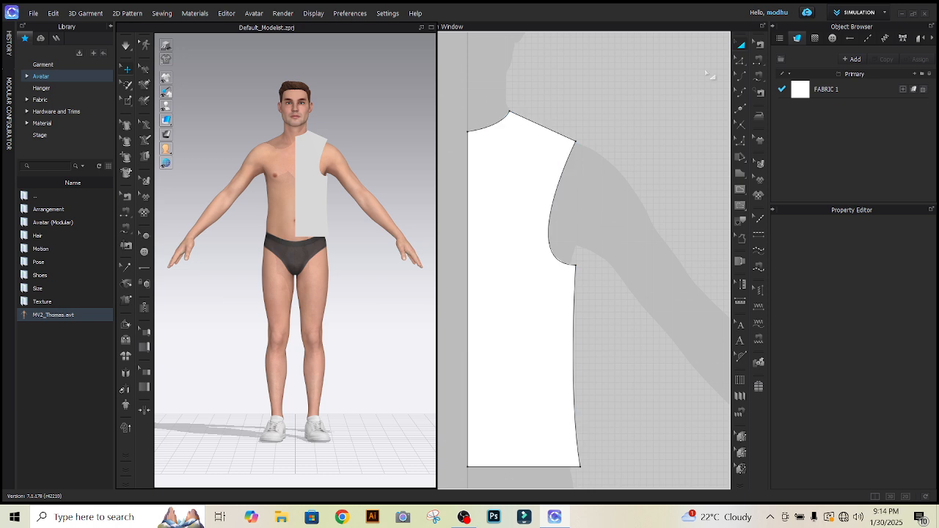
pyautogui.click(740, 59)
pyautogui.click(574, 264)
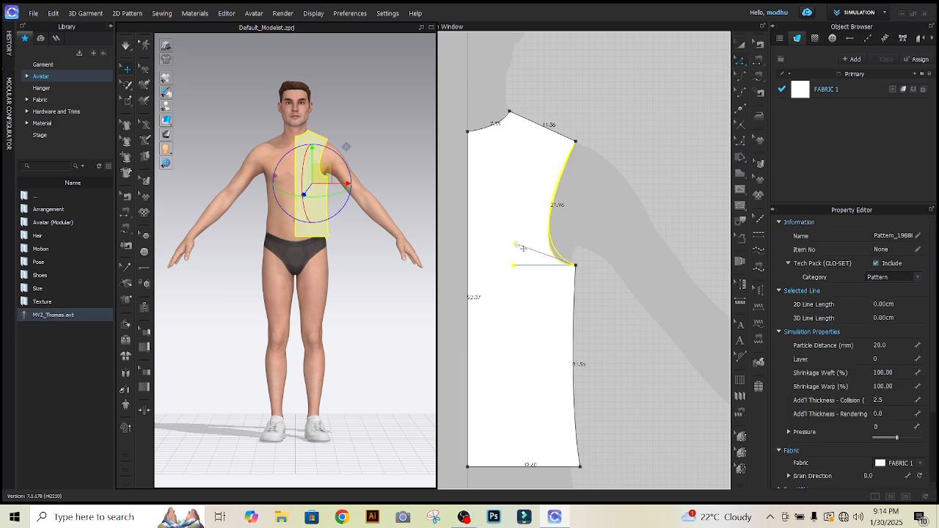
pyautogui.moveTo(517, 245); pyautogui.dragTo(509, 241)
pyautogui.click(644, 217)
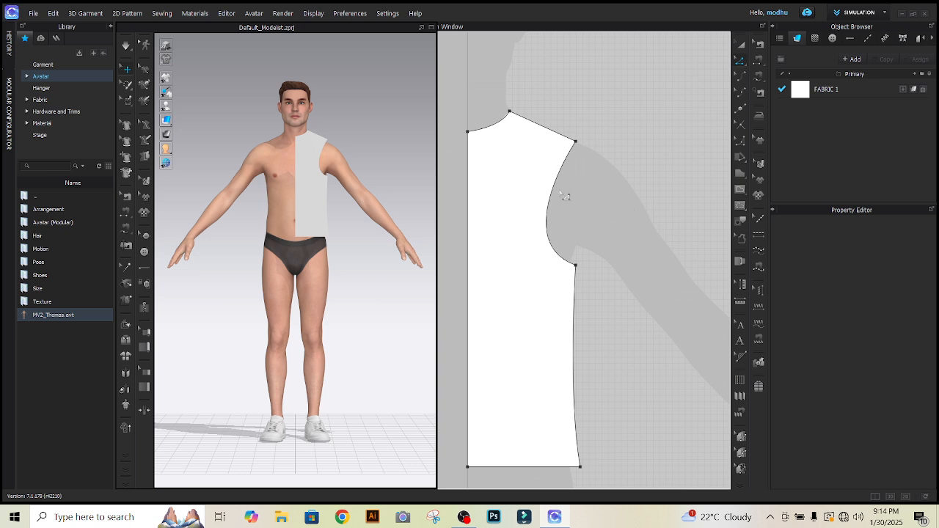
pyautogui.click(740, 45)
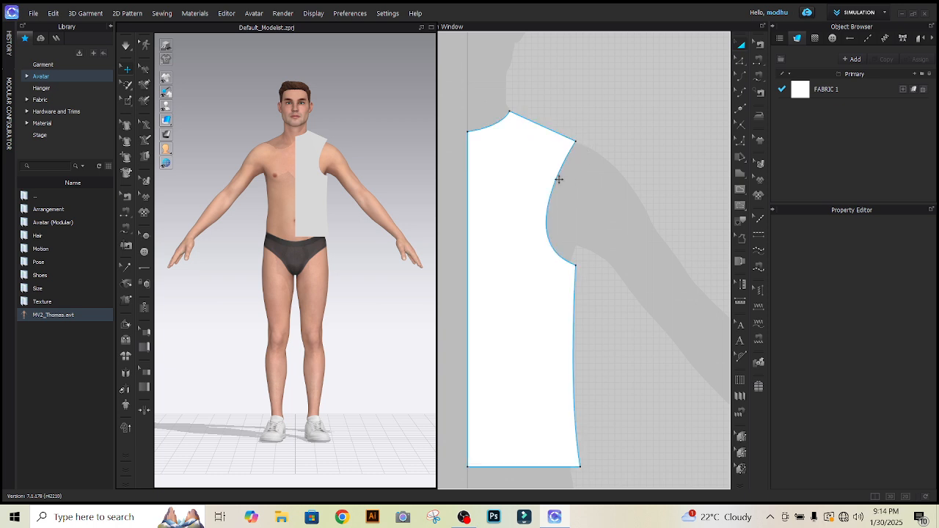
pyautogui.scroll(-3, 607, 205)
pyautogui.scroll(2, 528, 180)
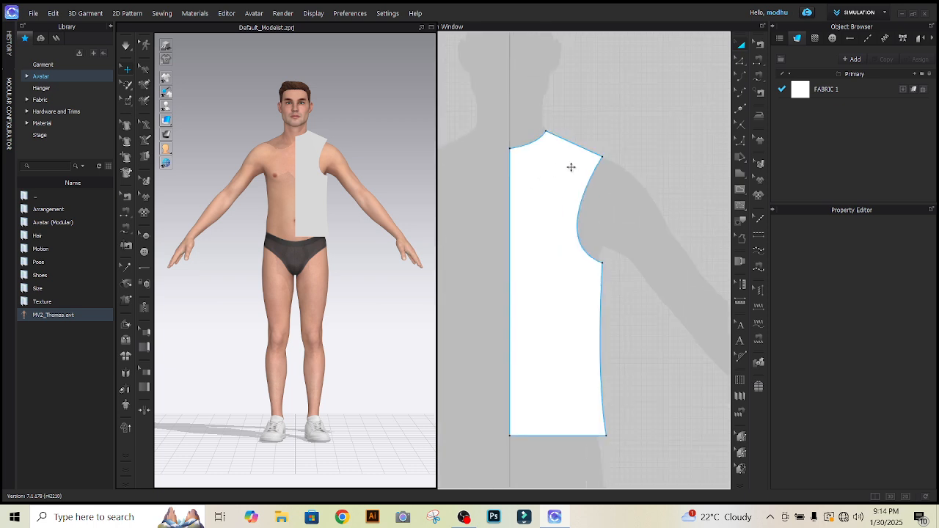
pyautogui.scroll(3, 589, 158)
pyautogui.scroll(-4, 619, 157)
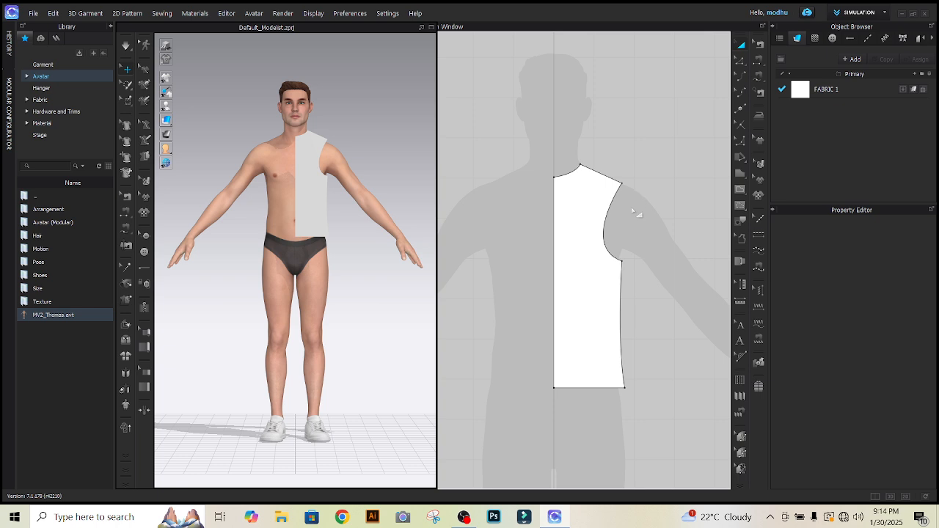
pyautogui.scroll(3, 606, 235)
pyautogui.scroll(-4, 709, 134)
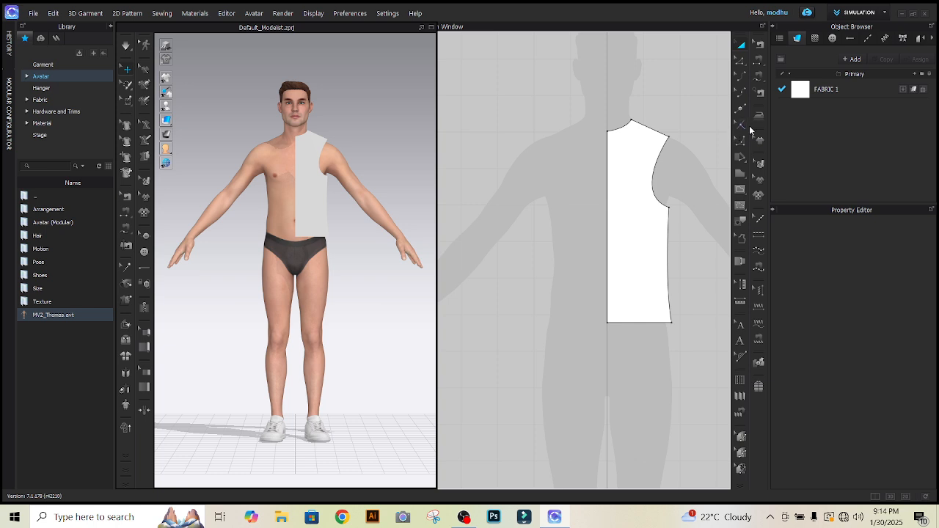
# Add a notch on the half-bodice's armhole curve, splitting it with the first line 15 cm from the shoulder point.
pyautogui.click(741, 123)
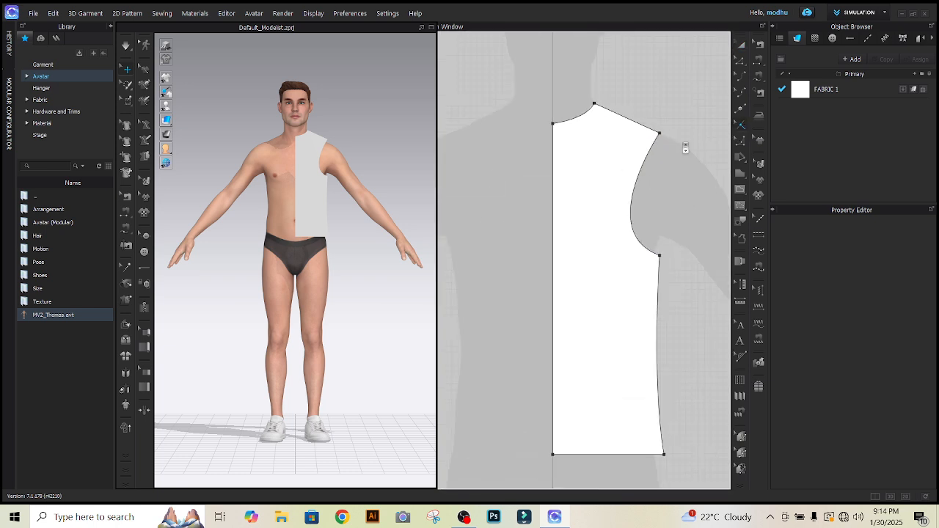
pyautogui.scroll(2, 686, 148)
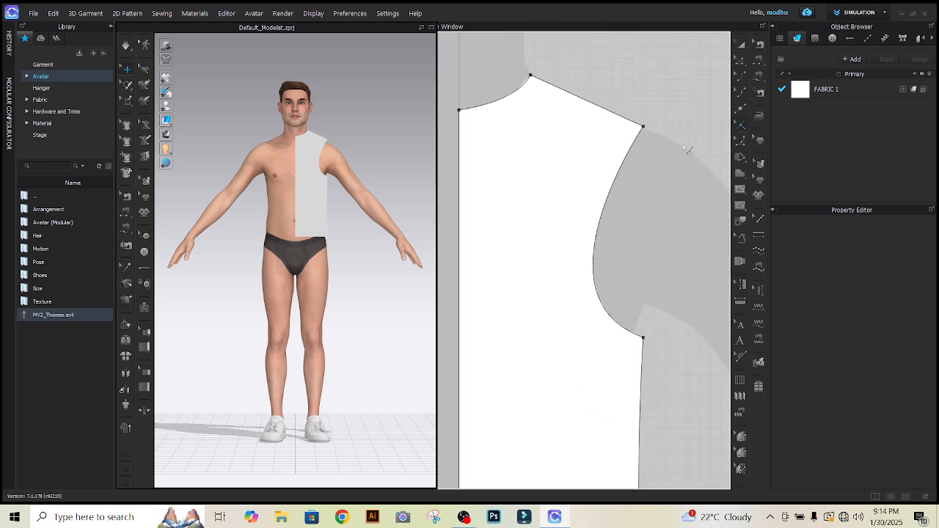
pyautogui.rightClick(629, 153)
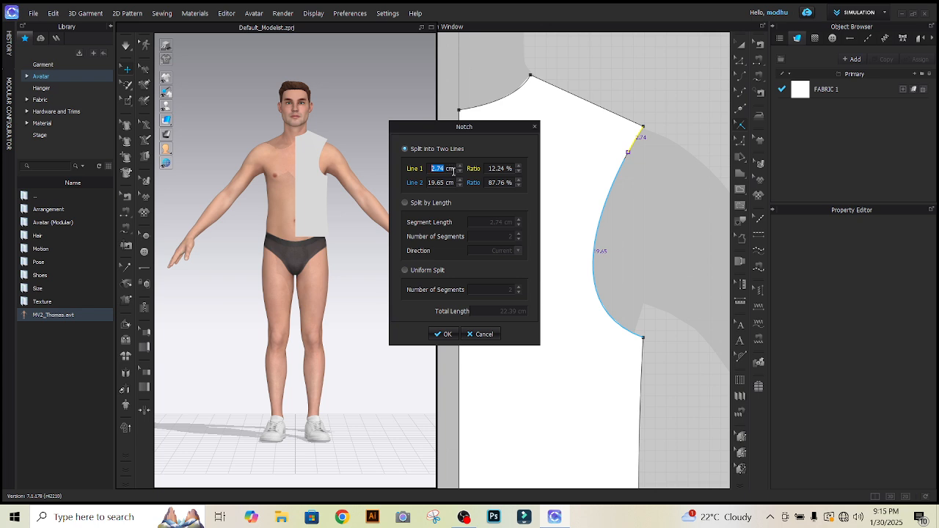
pyautogui.write('15')
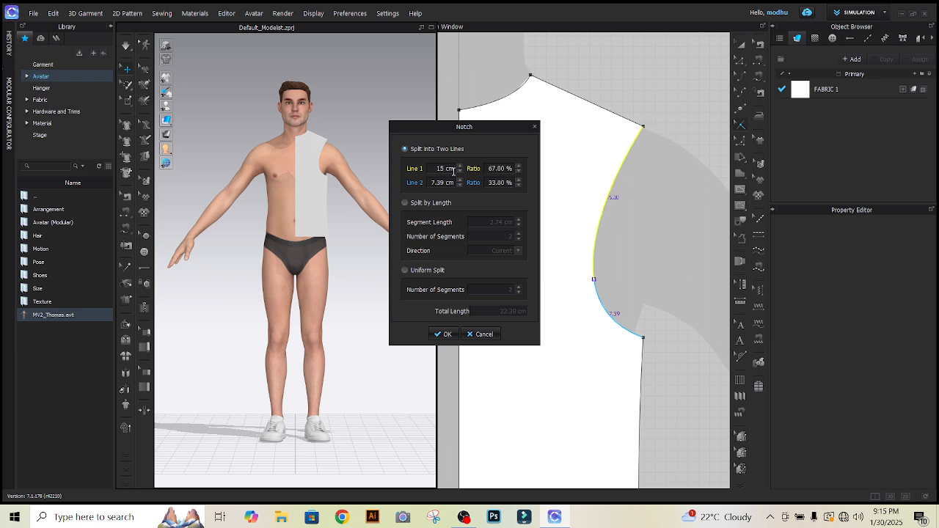
pyautogui.click(442, 335)
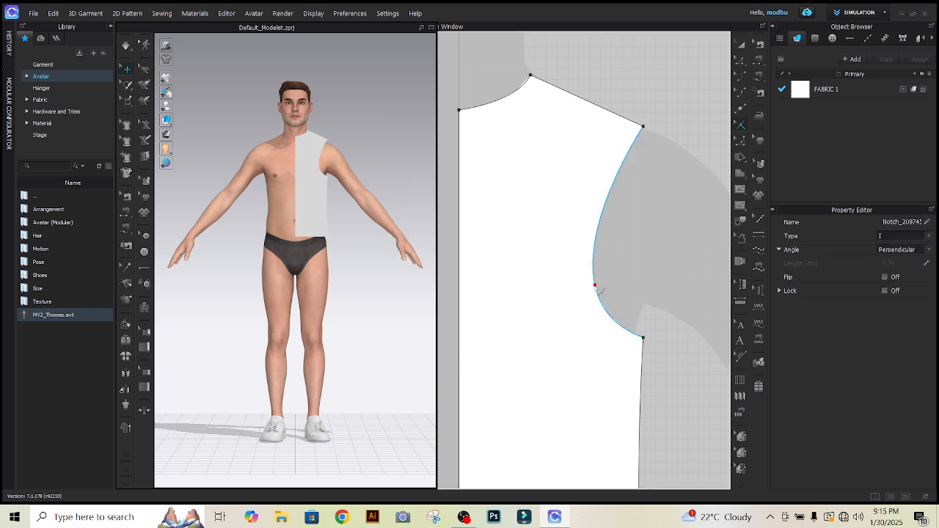
pyautogui.click(595, 286)
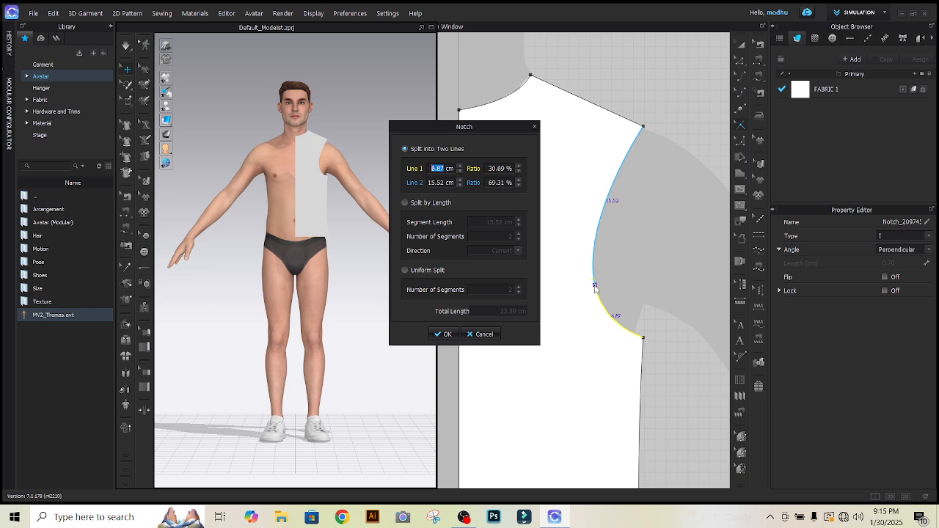
pyautogui.write('1')
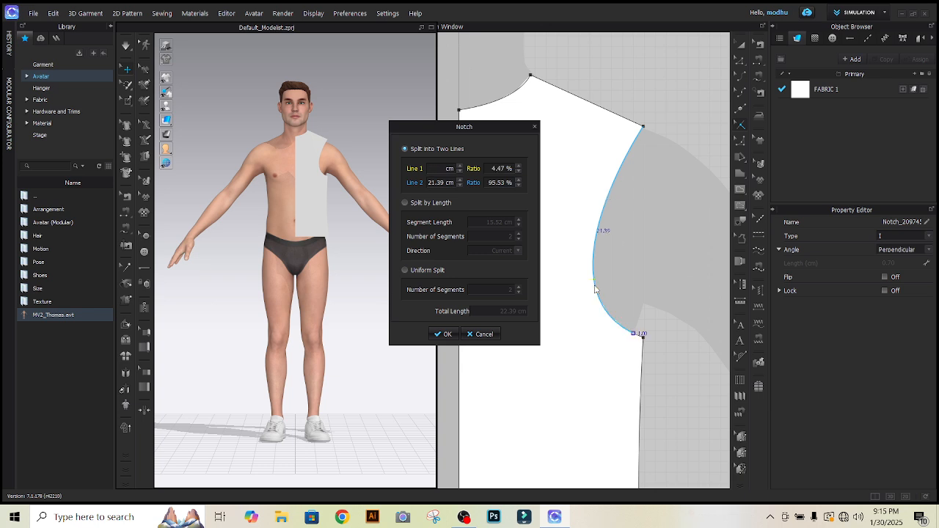
pyautogui.write('6')
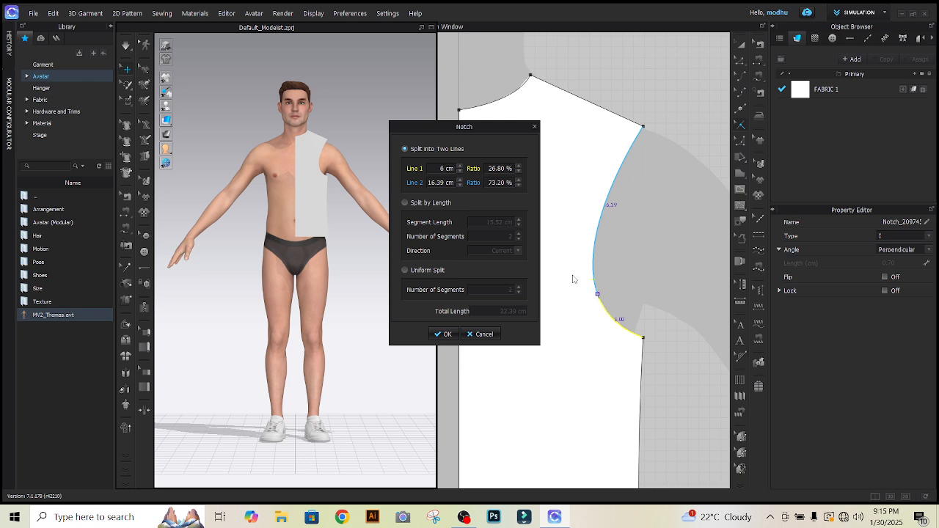
pyautogui.click(482, 334)
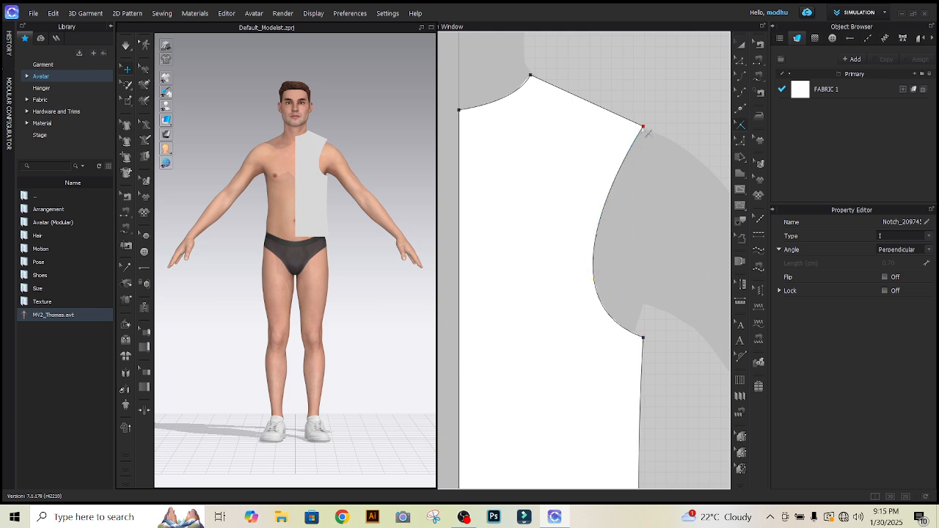
# Add a second armhole notch with the first line 16.5 cm from the shoulder point.
pyautogui.rightClick(636, 140)
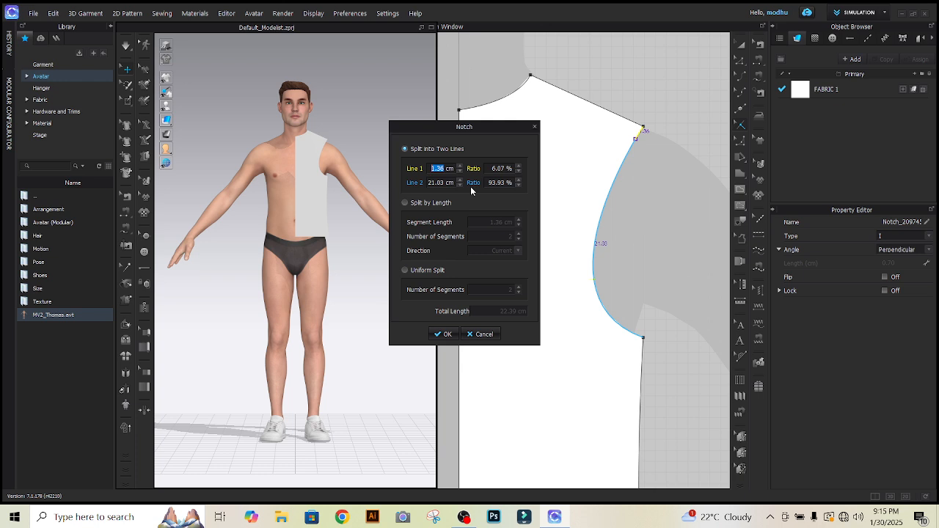
pyautogui.write('16.5')
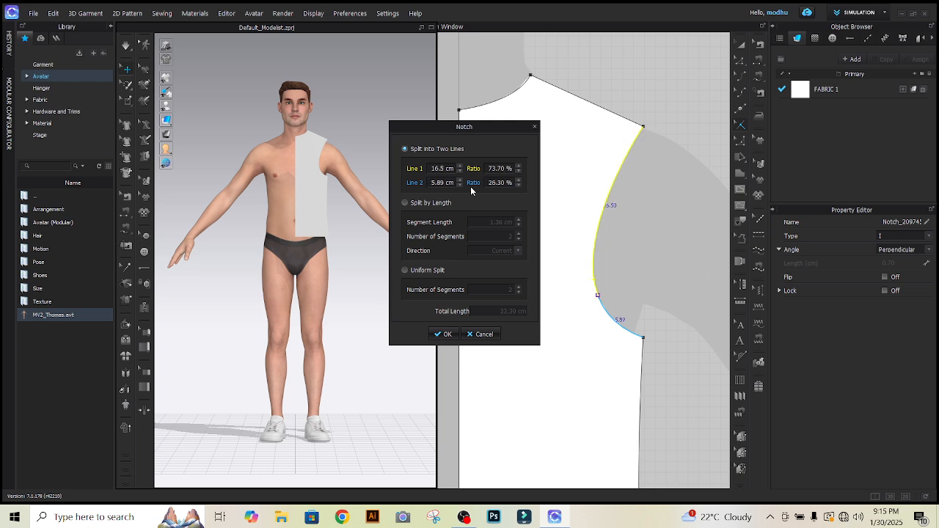
pyautogui.click(448, 334)
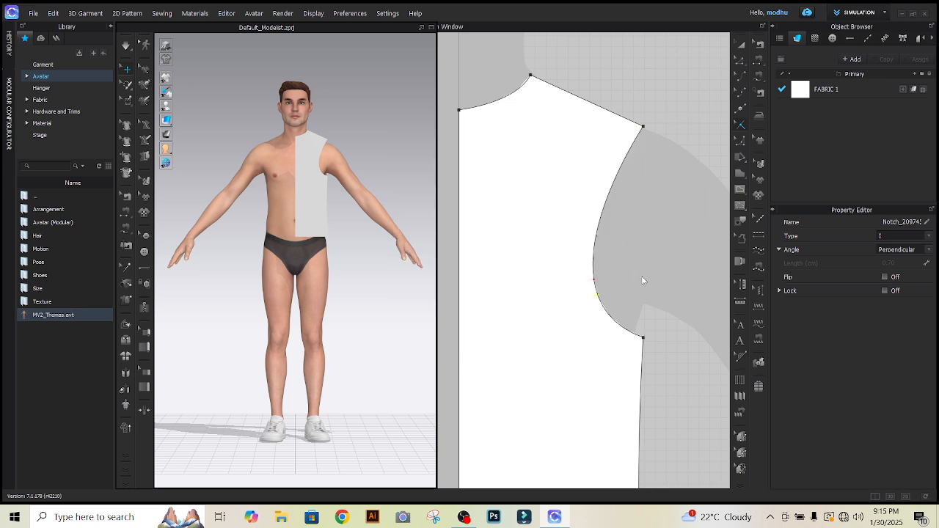
# Examine the half-bodice outline against the avatar silhouette and inspect the two notches on its armhole up close.
pyautogui.click(741, 44)
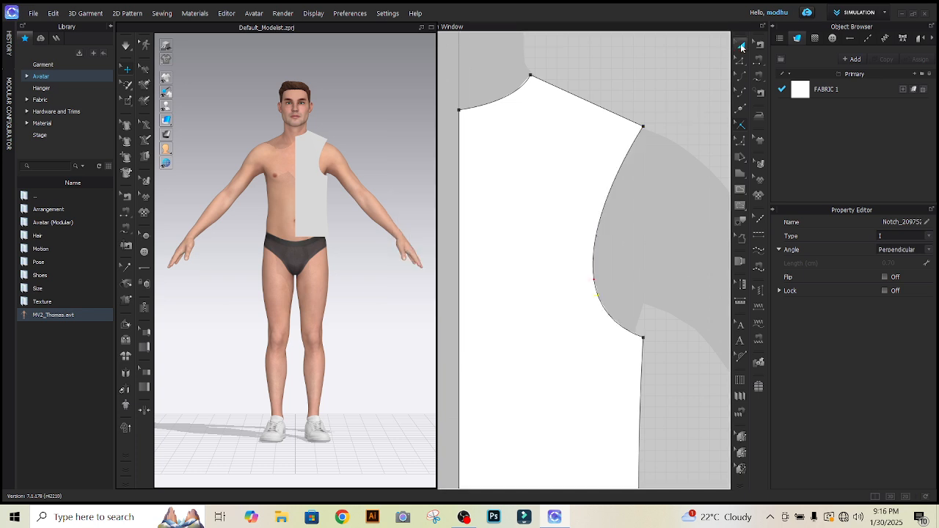
pyautogui.click(602, 159)
pyautogui.scroll(-3, 602, 179)
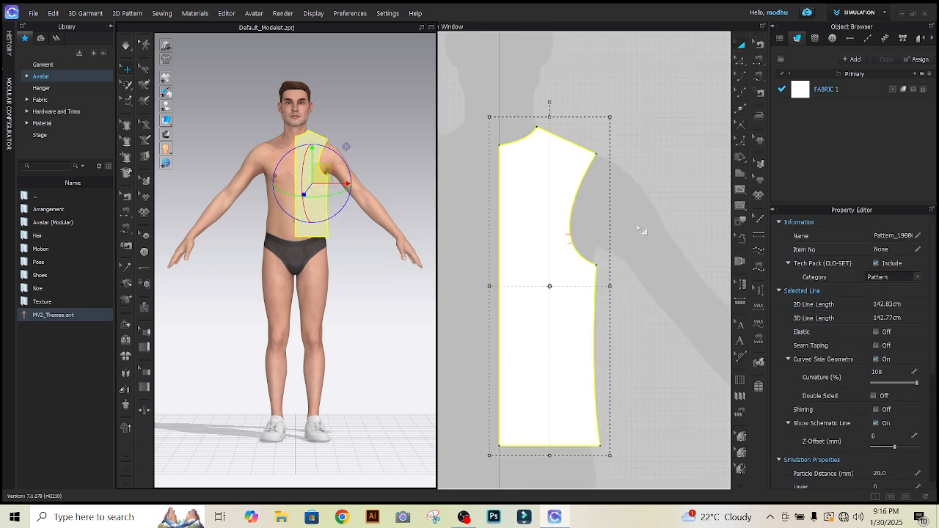
pyautogui.click(642, 230)
pyautogui.scroll(-4, 567, 217)
pyautogui.scroll(2, 591, 219)
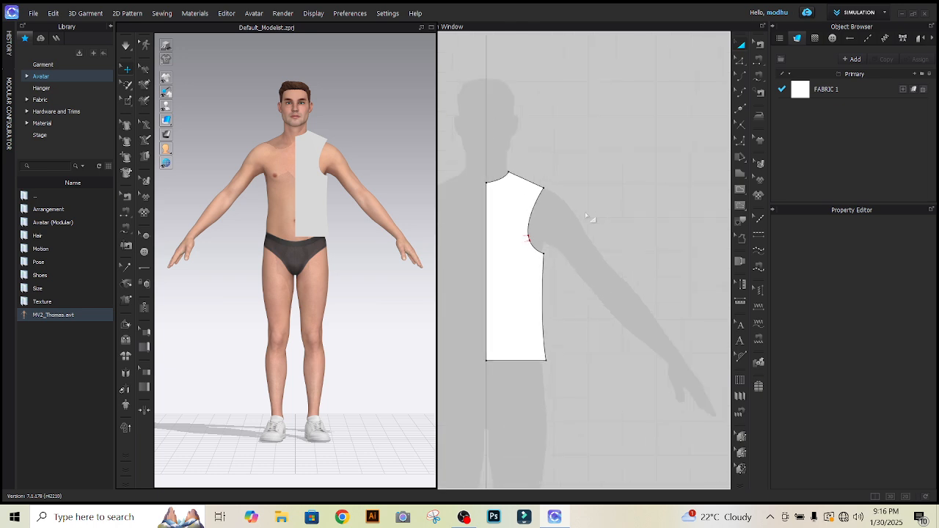
pyautogui.scroll(3, 480, 197)
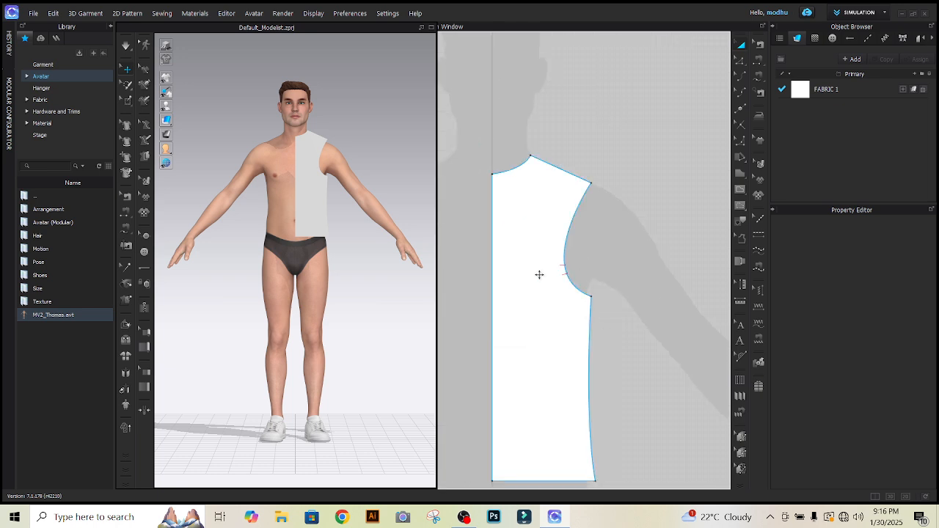
pyautogui.scroll(1, 487, 192)
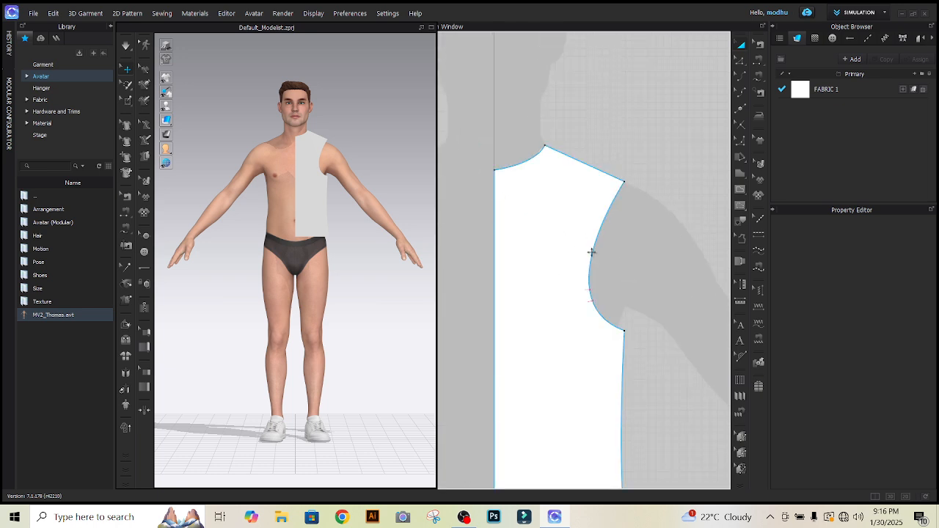
pyautogui.scroll(1, 620, 235)
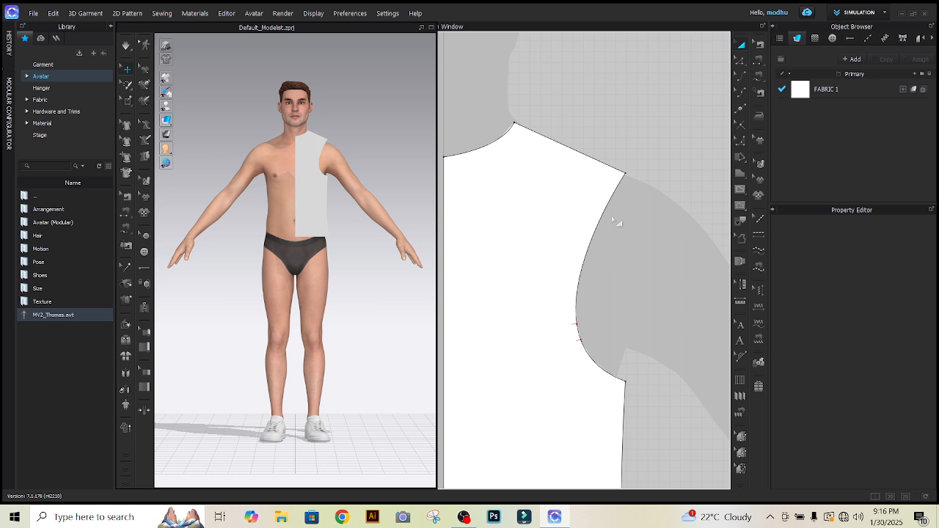
pyautogui.scroll(-3, 619, 223)
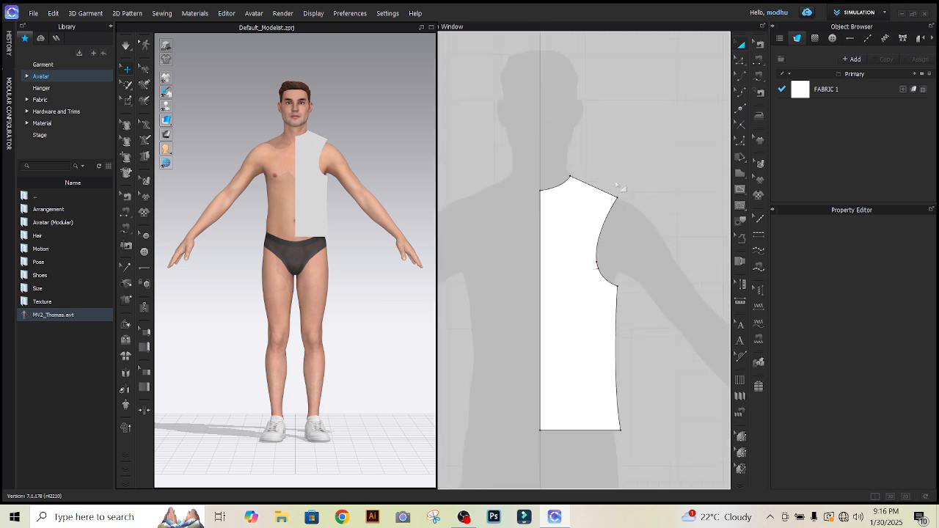
pyautogui.scroll(3, 610, 179)
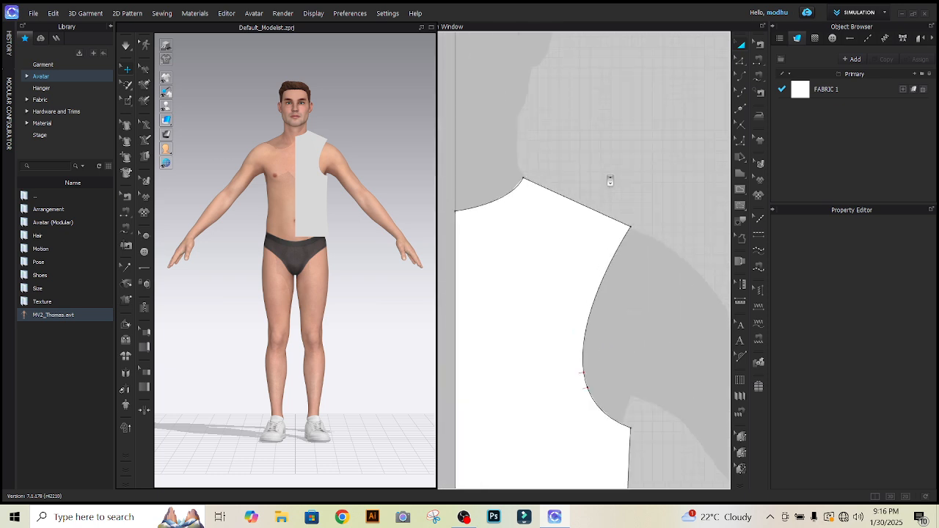
pyautogui.scroll(-4, 609, 180)
pyautogui.scroll(4, 605, 192)
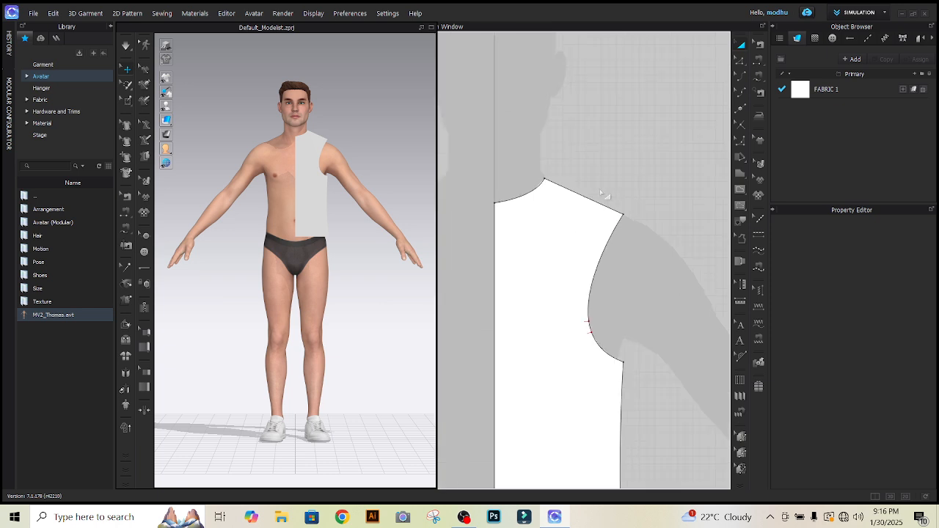
pyautogui.scroll(-5, 606, 194)
pyautogui.click(590, 304)
pyautogui.scroll(4, 590, 301)
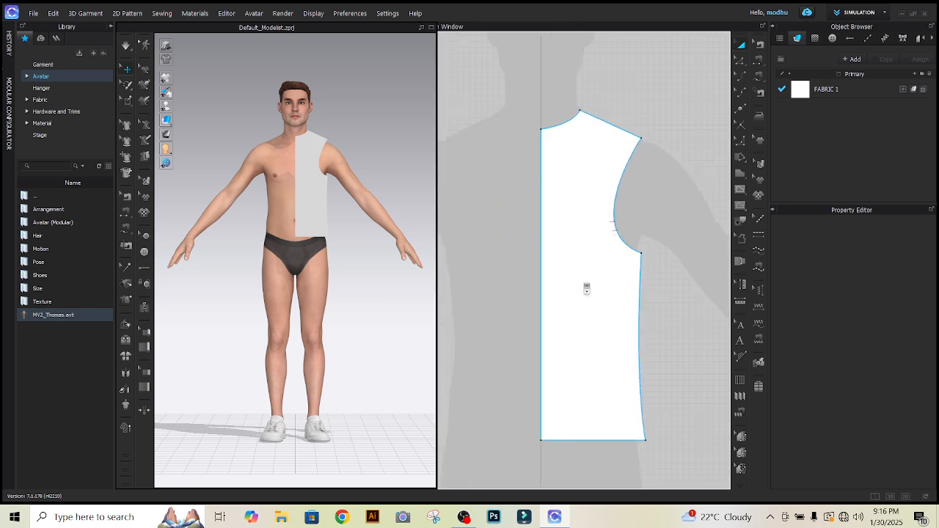
pyautogui.scroll(-5, 623, 195)
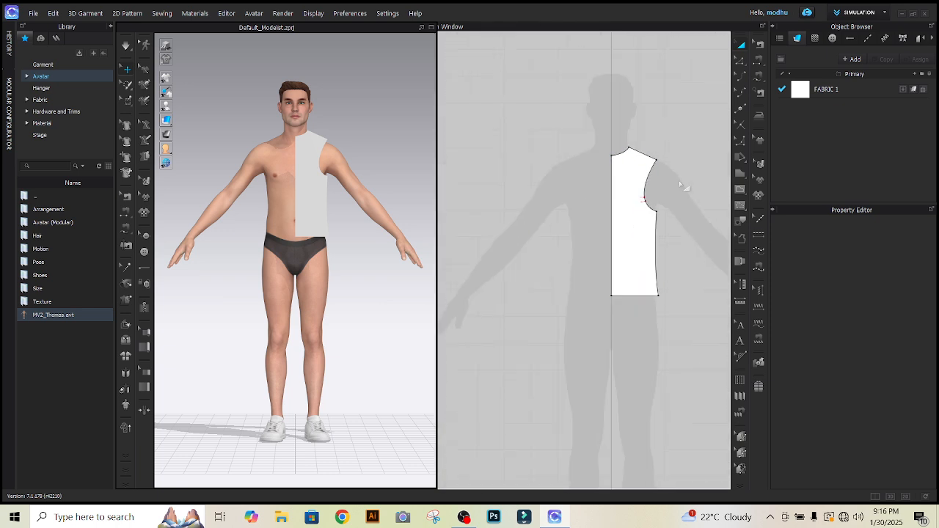
pyautogui.scroll(3, 708, 138)
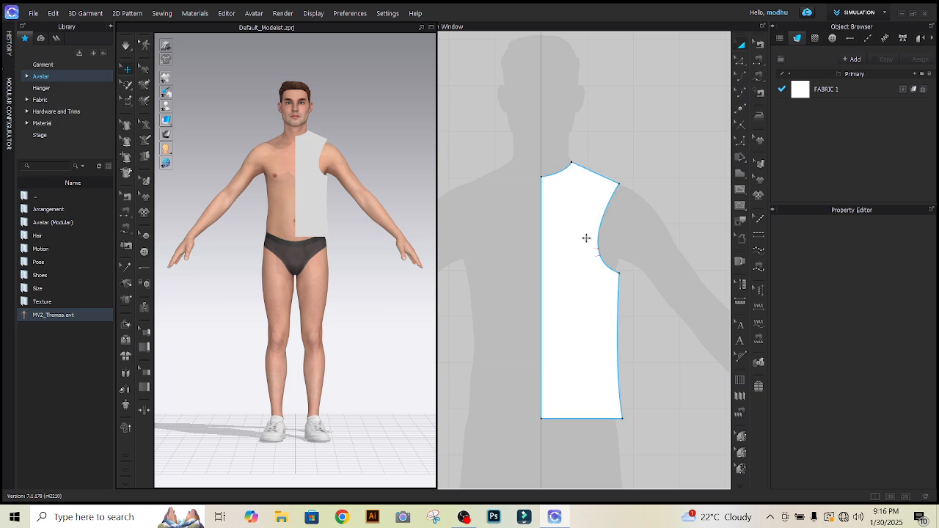
pyautogui.scroll(6, 598, 246)
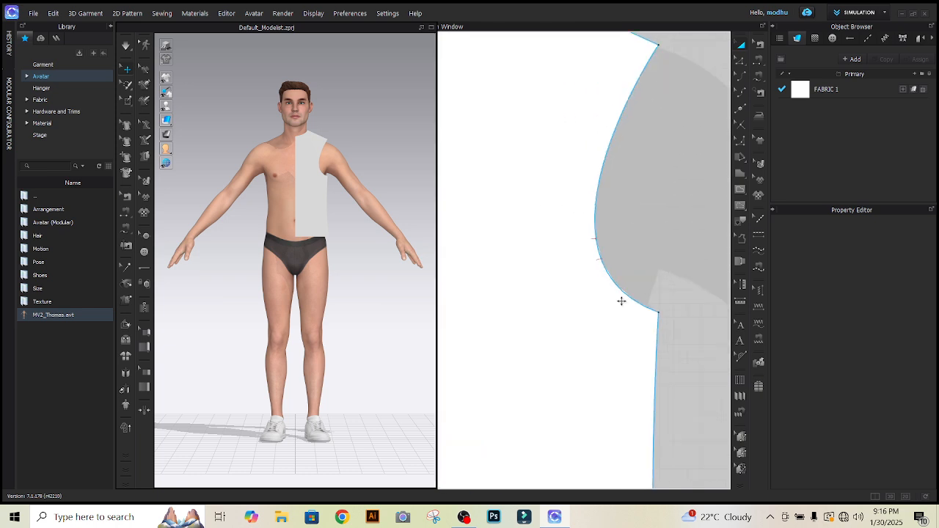
pyautogui.scroll(-8, 613, 207)
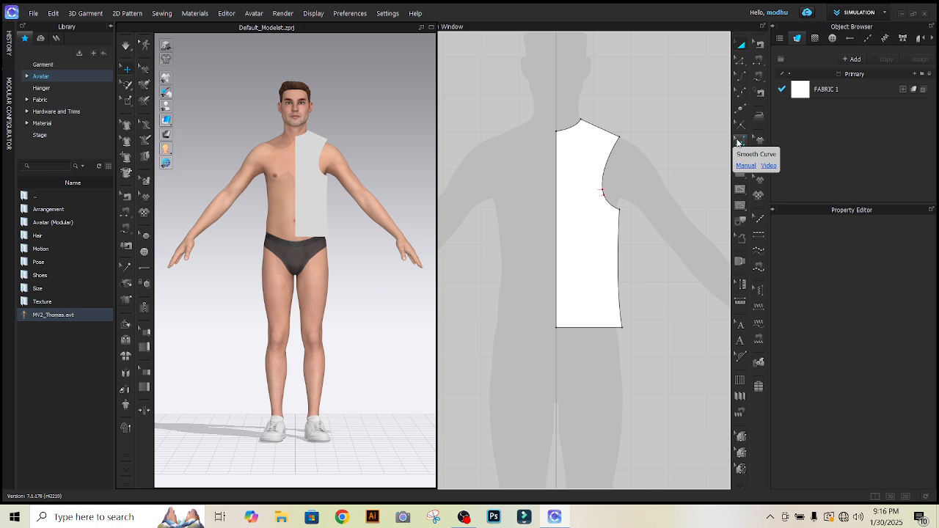
# Reshape the armhole from its underarm point with Smooth Curve to about 22 cm long and deselect it.
pyautogui.click(739, 141)
pyautogui.click(615, 204)
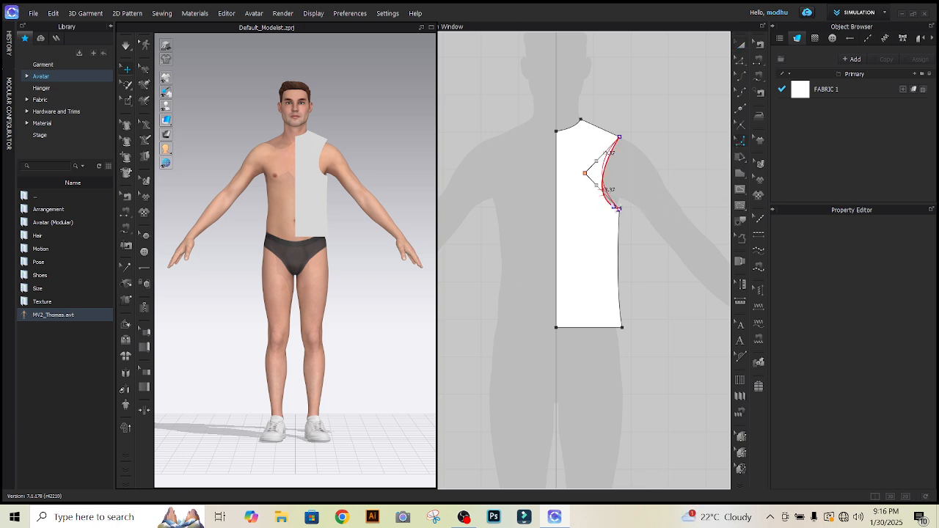
pyautogui.moveTo(619, 210)
pyautogui.mouseDown()
pyautogui.moveTo(606, 193)
pyautogui.moveTo(618, 207)
pyautogui.mouseUp()
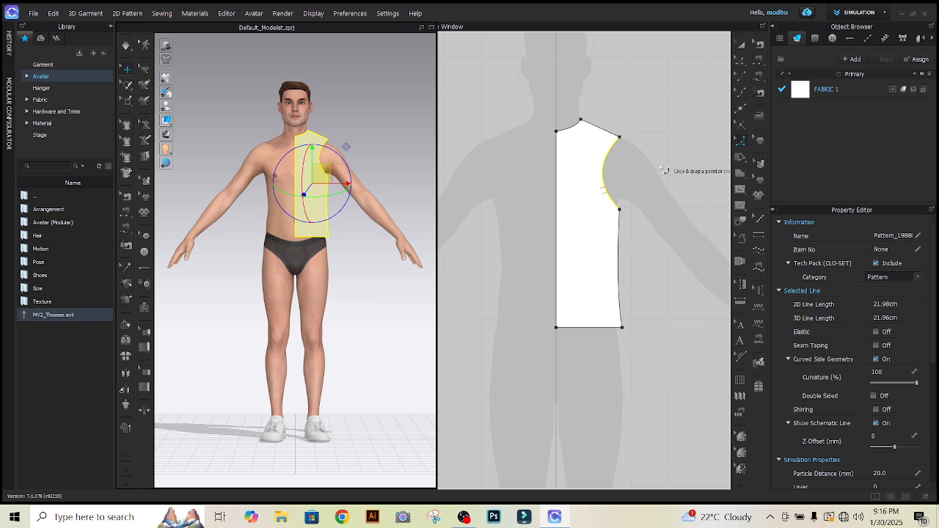
pyautogui.scroll(-3, 883, 365)
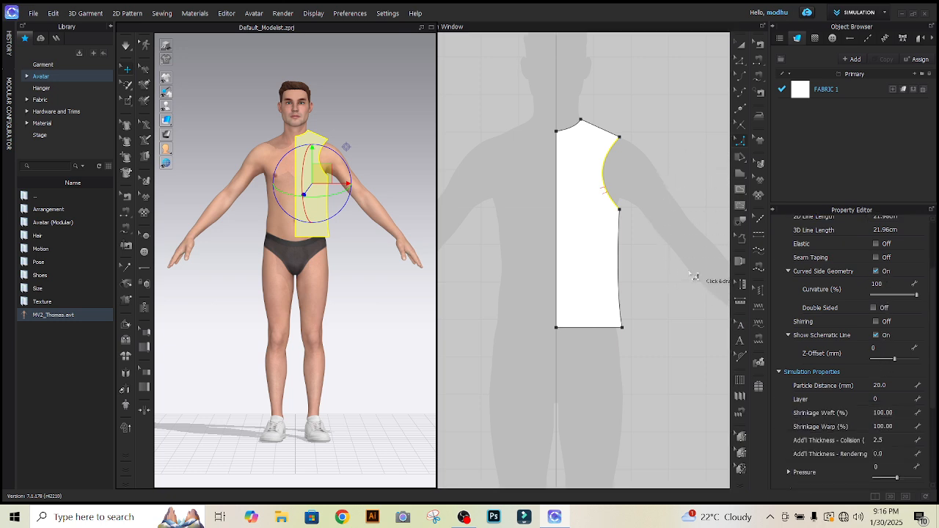
pyautogui.scroll(-5, 688, 272)
pyautogui.click(665, 234)
pyautogui.scroll(5, 664, 233)
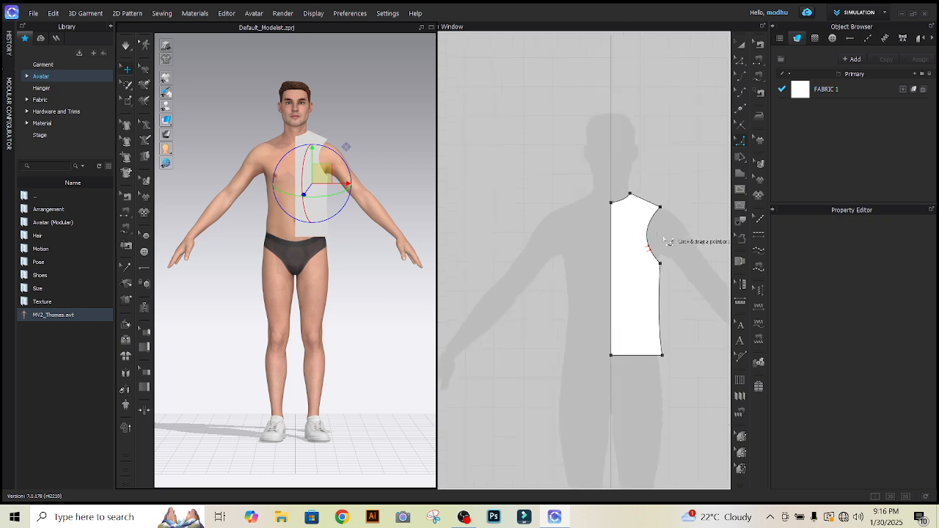
pyautogui.click(650, 222)
pyautogui.scroll(5, 677, 235)
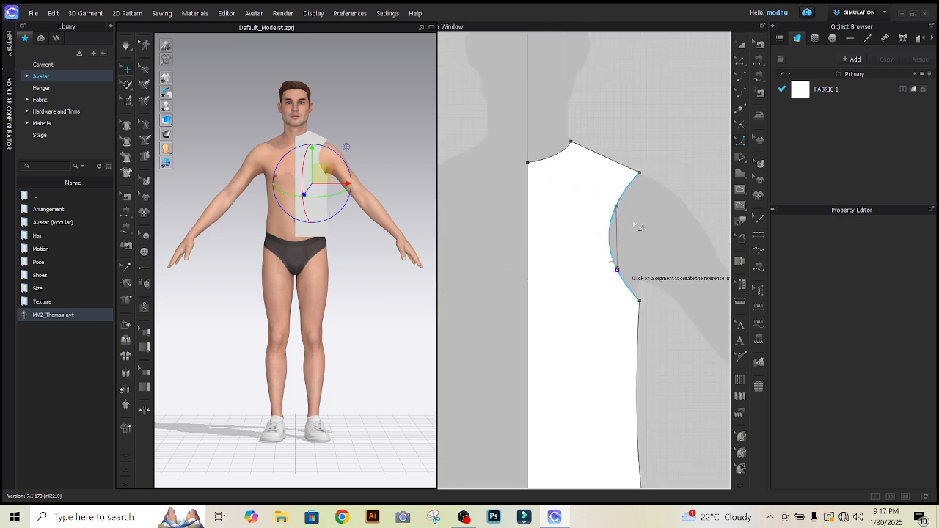
pyautogui.click(741, 45)
# Reposition the whole half-bodice piece over the avatar silhouette, slightly across the centre line.
pyautogui.scroll(-5, 648, 216)
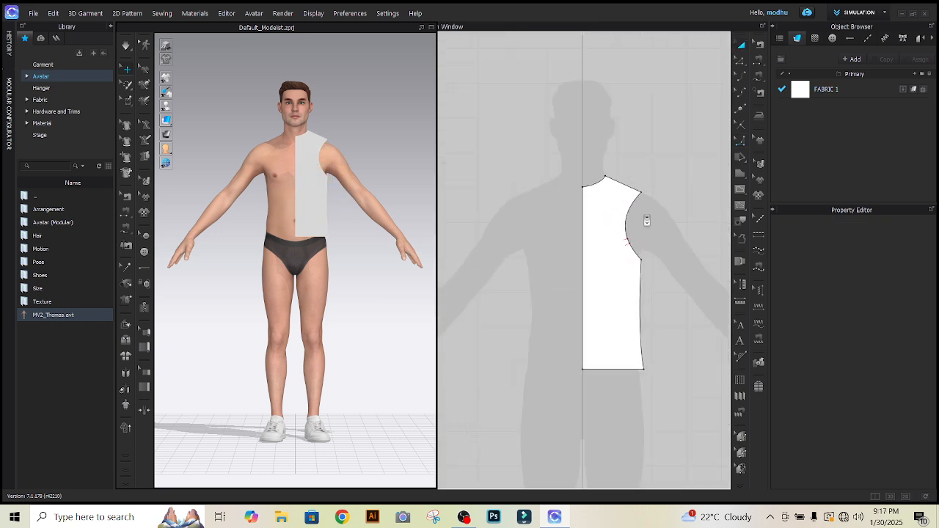
pyautogui.scroll(5, 644, 224)
pyautogui.click(599, 249)
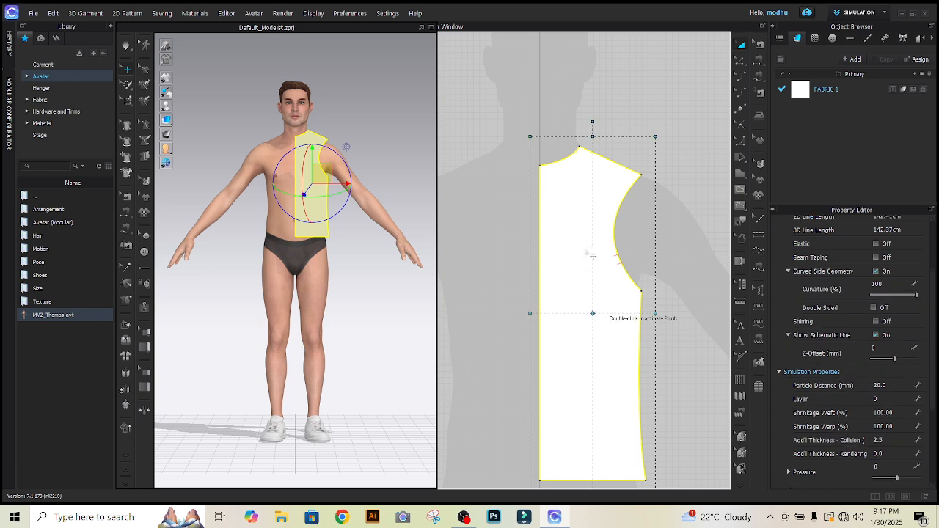
pyautogui.moveTo(594, 297); pyautogui.dragTo(590, 266)
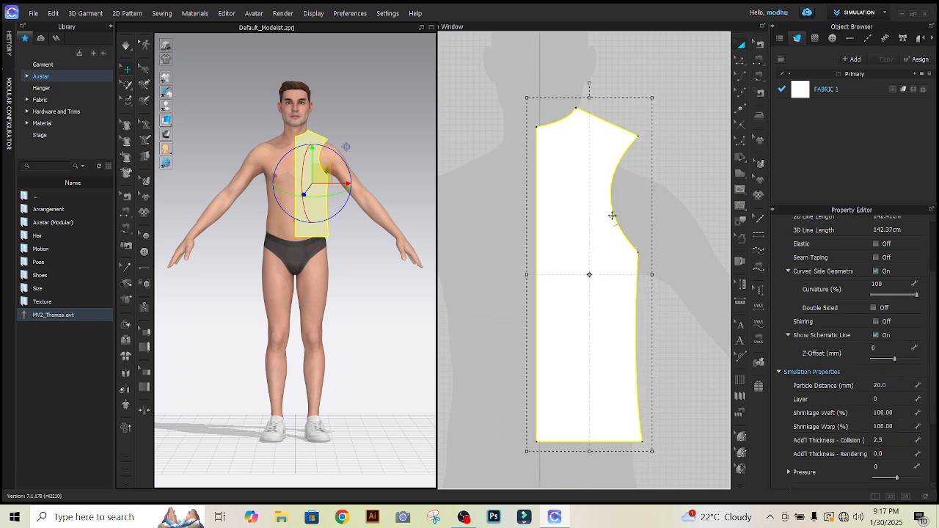
pyautogui.moveTo(612, 213); pyautogui.dragTo(609, 241)
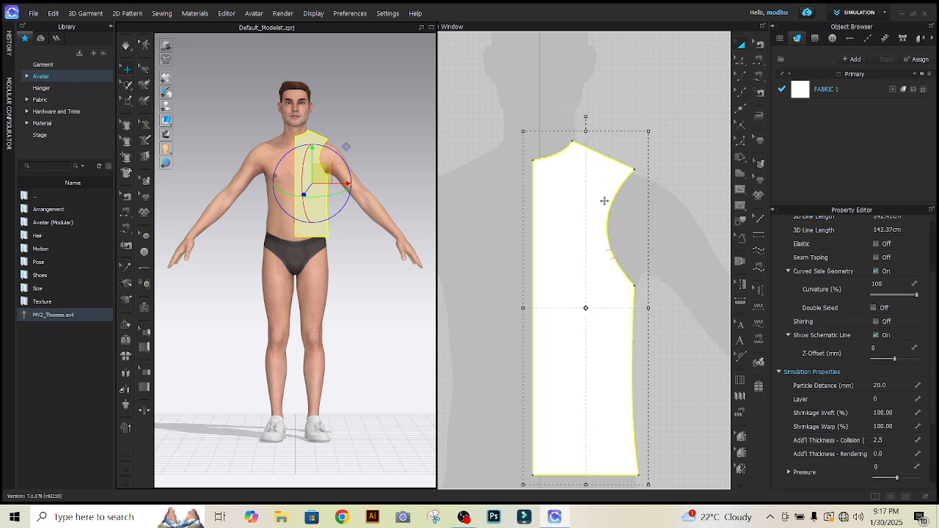